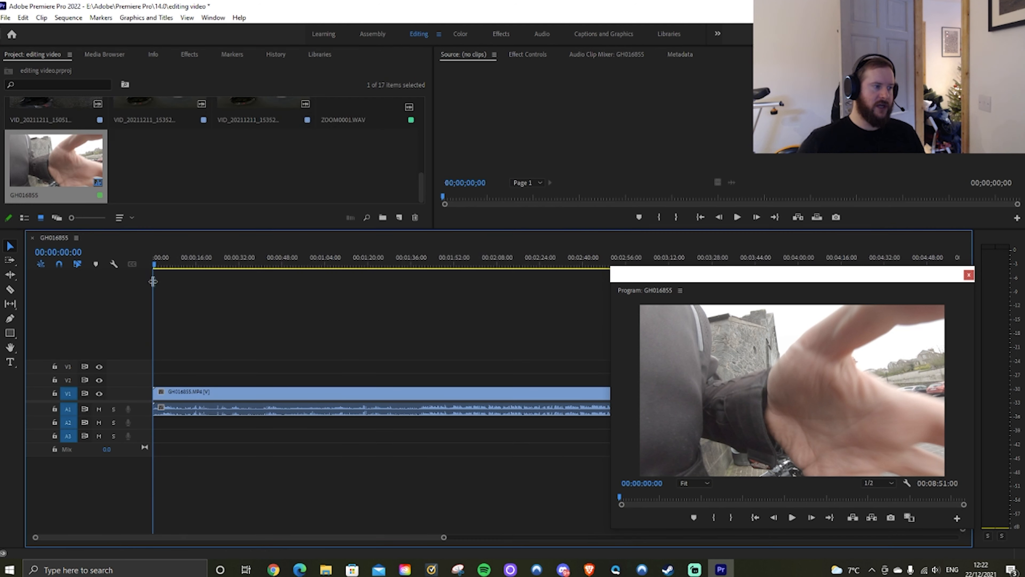
# Add DJI_0262_001.MP4 on V3, the VID_20211211_15051… 360 clip on V5 and ZOOM0001.WAV on A5, all starting at the sequence's beginning
pyautogui.scroll(3, 149, 156)
pyautogui.scroll(2, 149, 154)
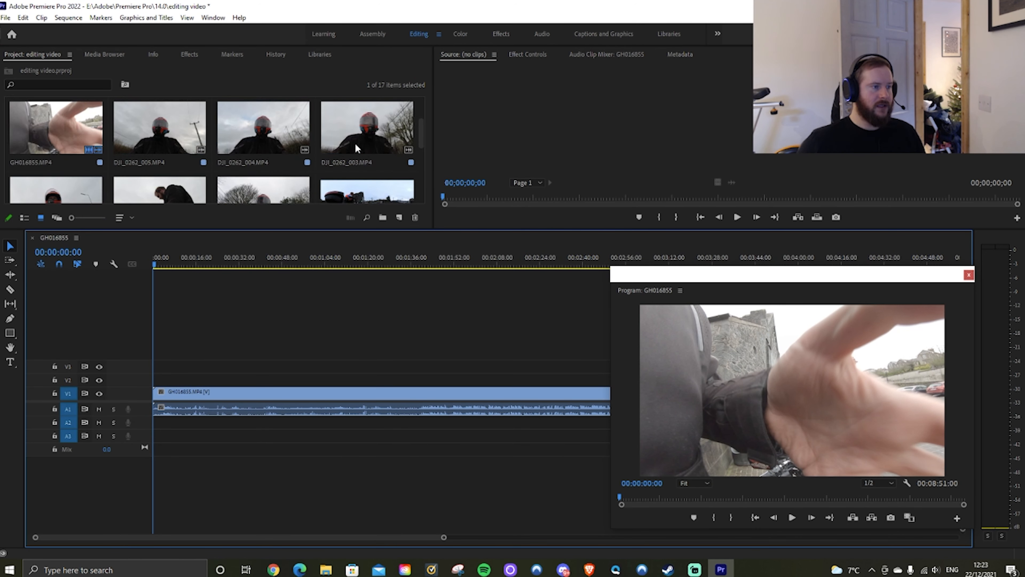
pyautogui.scroll(-2, 267, 180)
pyautogui.moveTo(160, 127); pyautogui.dragTo(157, 364)
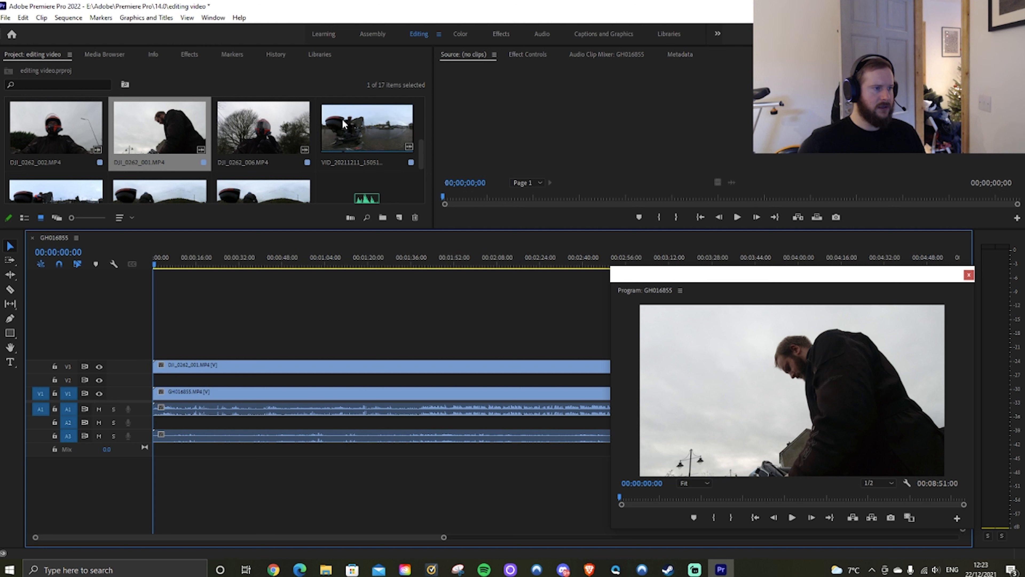
pyautogui.moveTo(368, 127); pyautogui.dragTo(181, 457)
pyautogui.scroll(-2, 263, 153)
pyautogui.moveTo(367, 127); pyautogui.dragTo(163, 474)
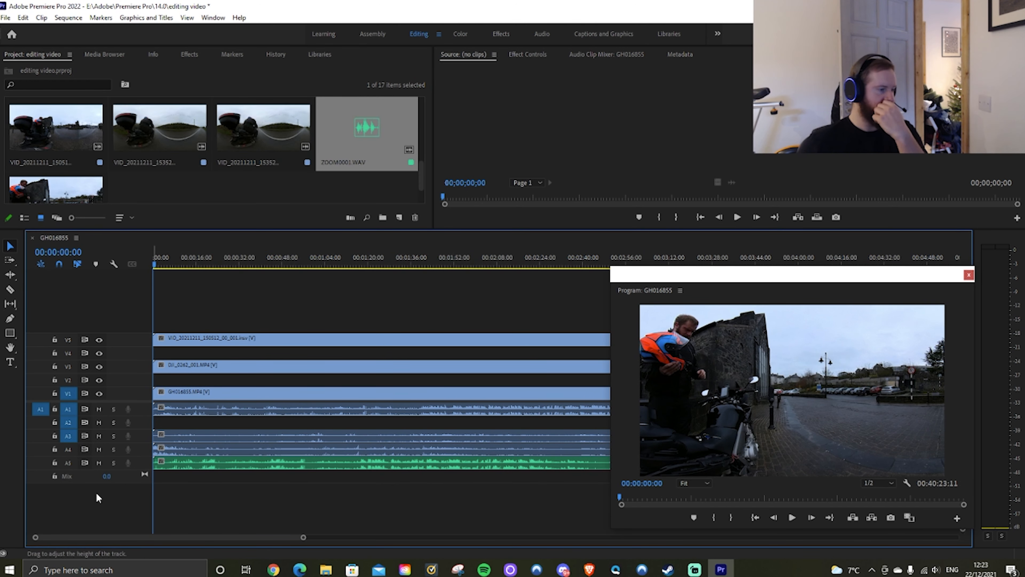
# Mute audio tracks A5, A4 and A3, and hide video tracks V5 and V3 to isolate the GH016855 clip
pyautogui.hotkey('alt', 'Tab')
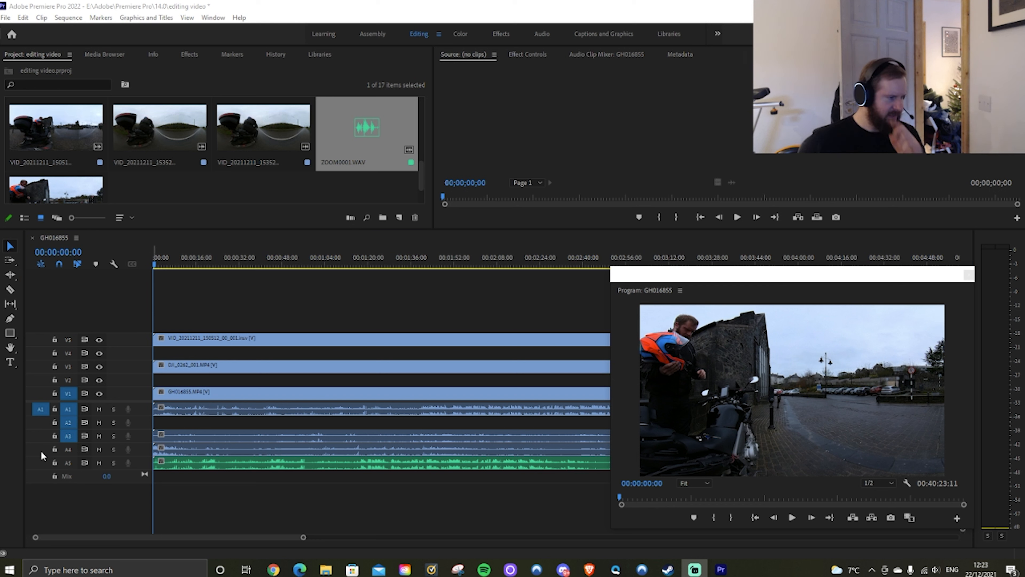
pyautogui.click(99, 463)
pyautogui.click(100, 448)
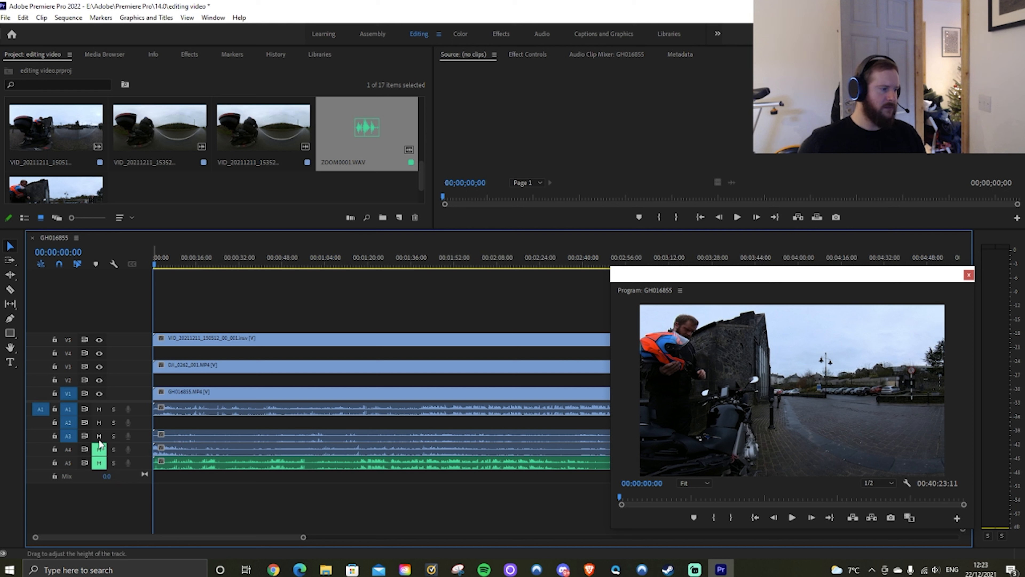
pyautogui.click(98, 436)
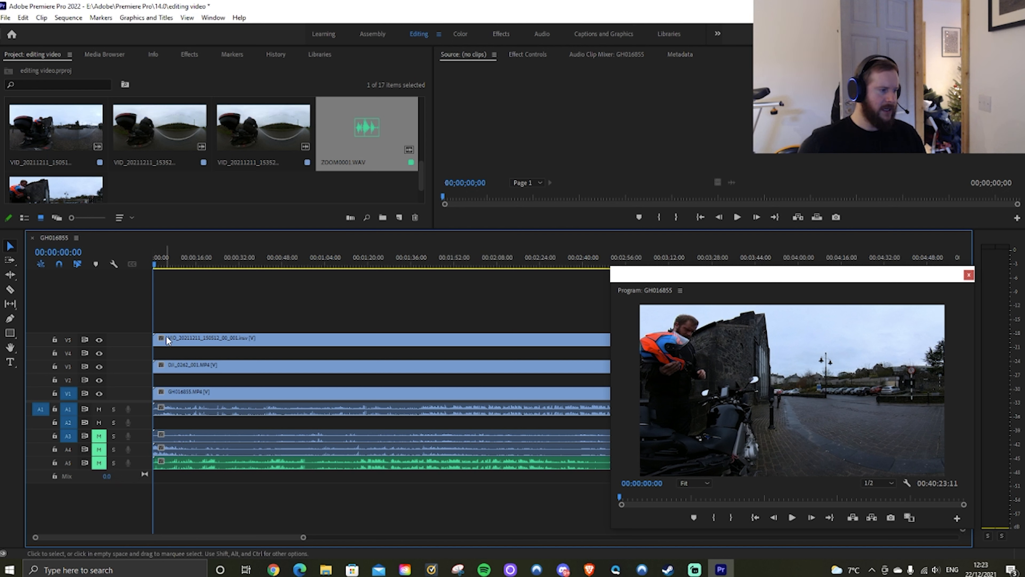
pyautogui.click(99, 340)
pyautogui.click(99, 365)
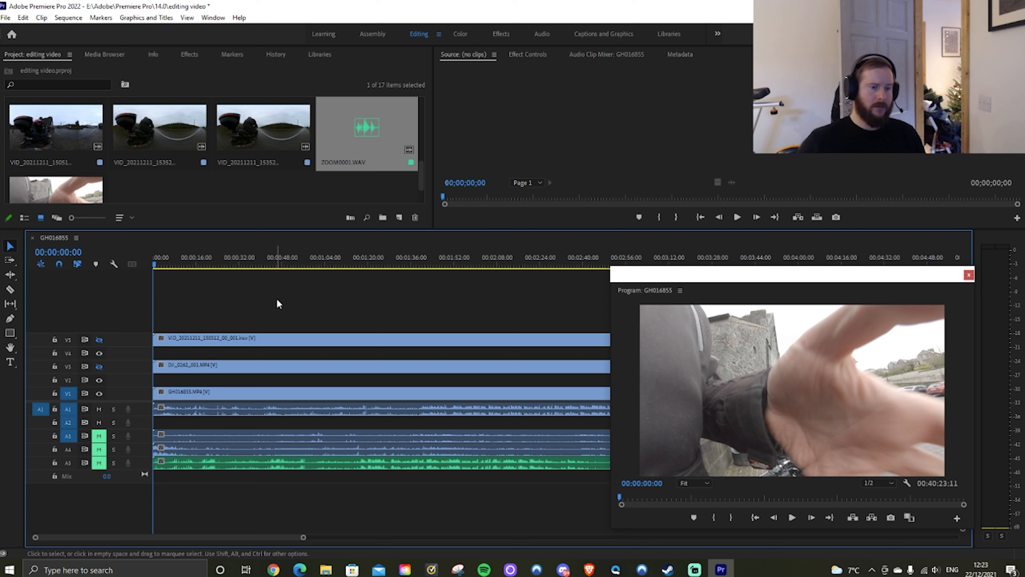
# Play and frame-step through the GH016855 footage to park the playhead on the hand clap at 00:01:19:01
pyautogui.press('space')
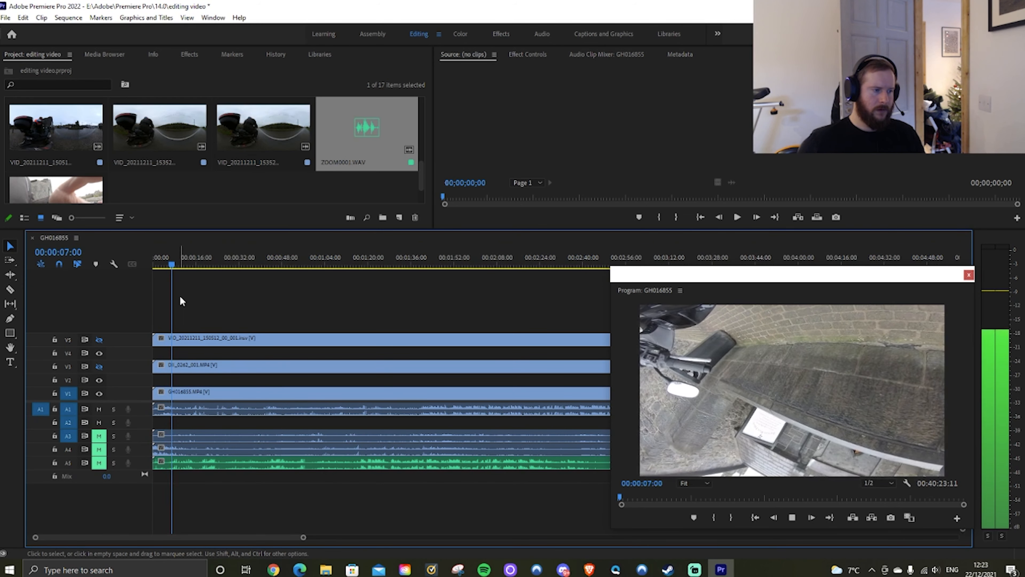
pyautogui.click(175, 264)
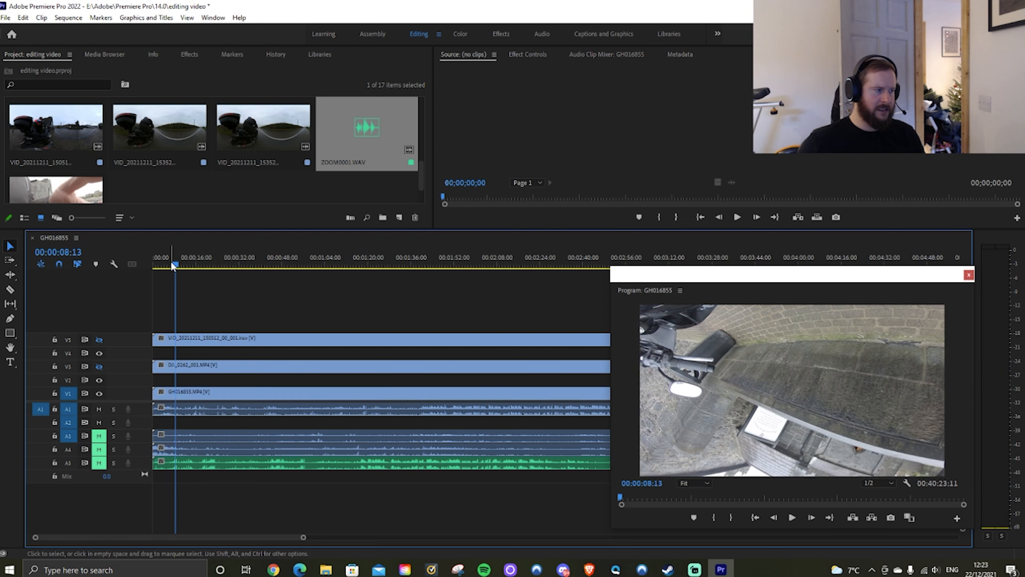
pyautogui.moveTo(172, 263); pyautogui.dragTo(360, 299)
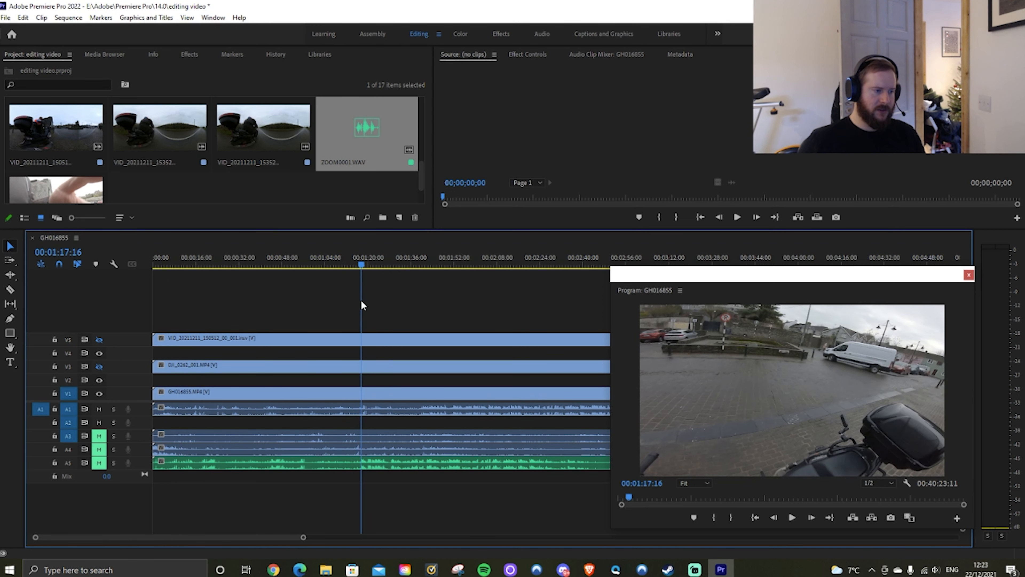
pyautogui.press('space')
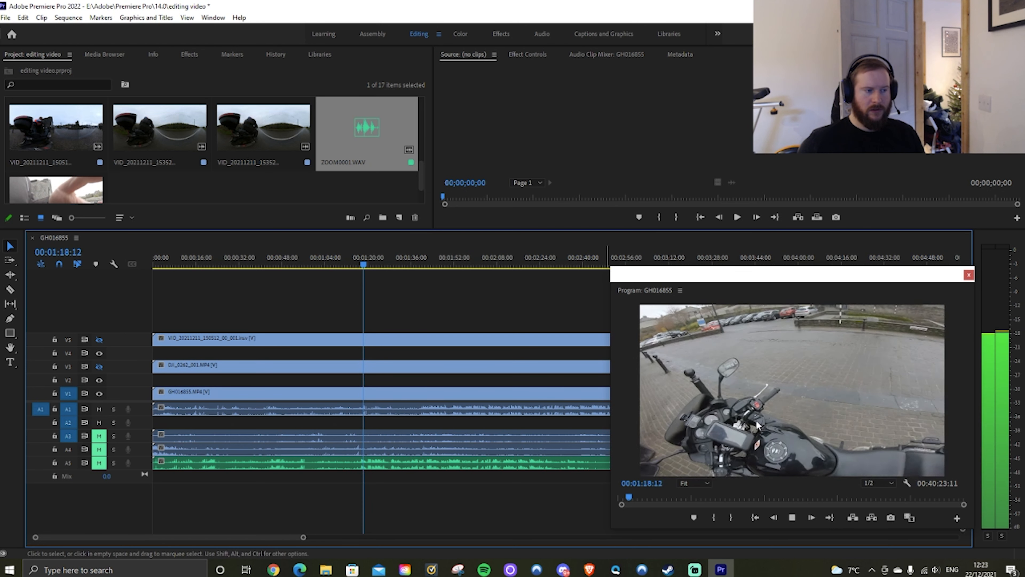
pyautogui.press('space')
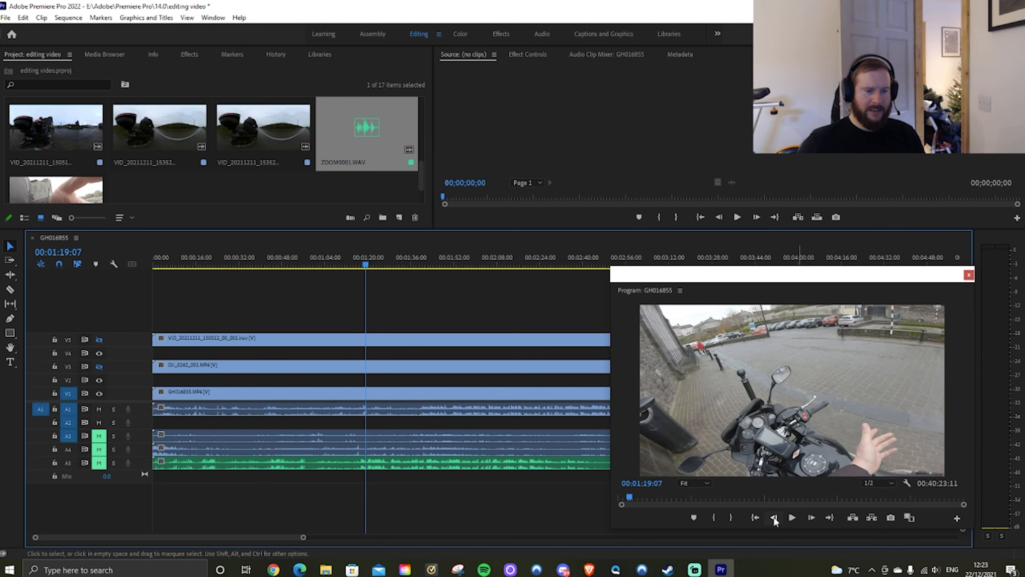
pyautogui.click(774, 519)
pyautogui.click(774, 518)
pyautogui.click(774, 517)
pyautogui.click(773, 518)
pyautogui.click(773, 517)
pyautogui.click(773, 518)
pyautogui.click(773, 517)
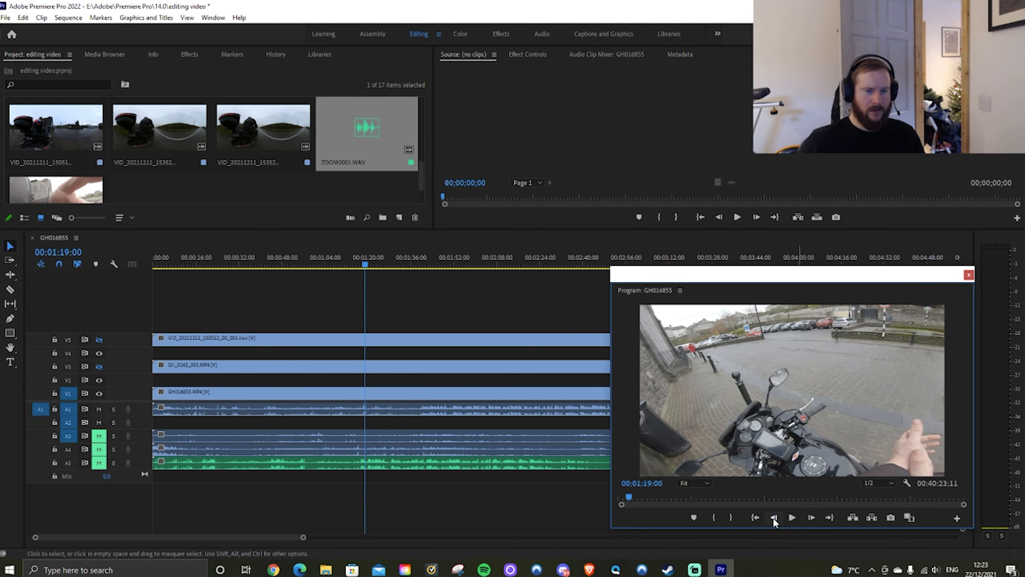
pyautogui.click(811, 518)
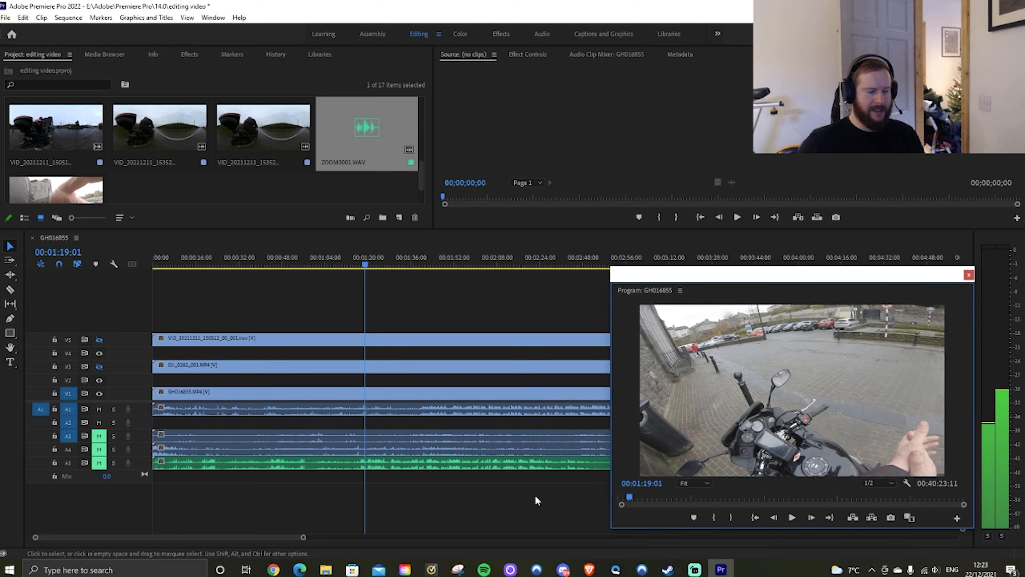
# Cut the GH016855 clip at the playhead and delete the portion before the cut
pyautogui.press('c')
pyautogui.click(367, 411)
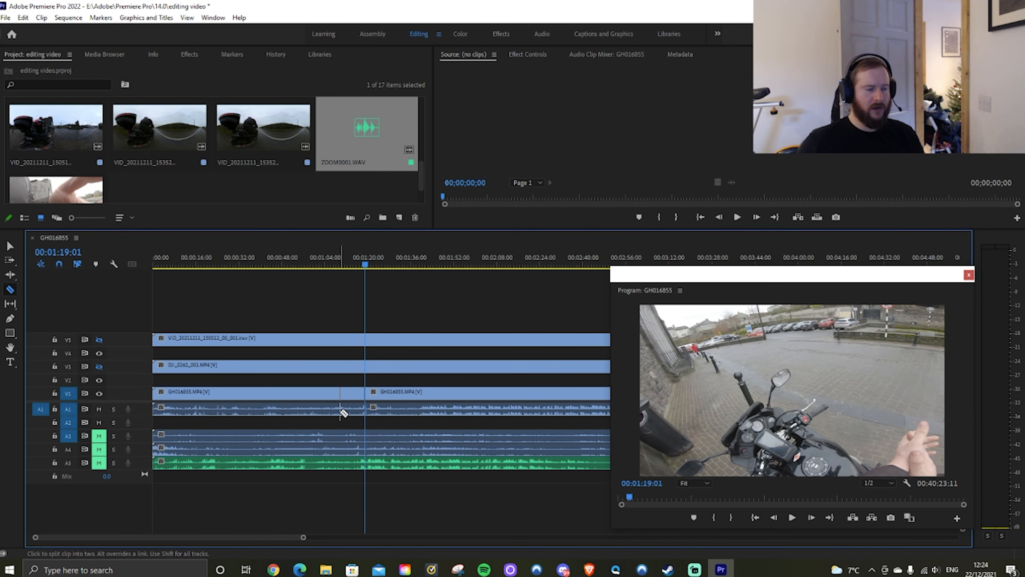
pyautogui.press('v')
pyautogui.click(340, 412)
pyautogui.press('Delete')
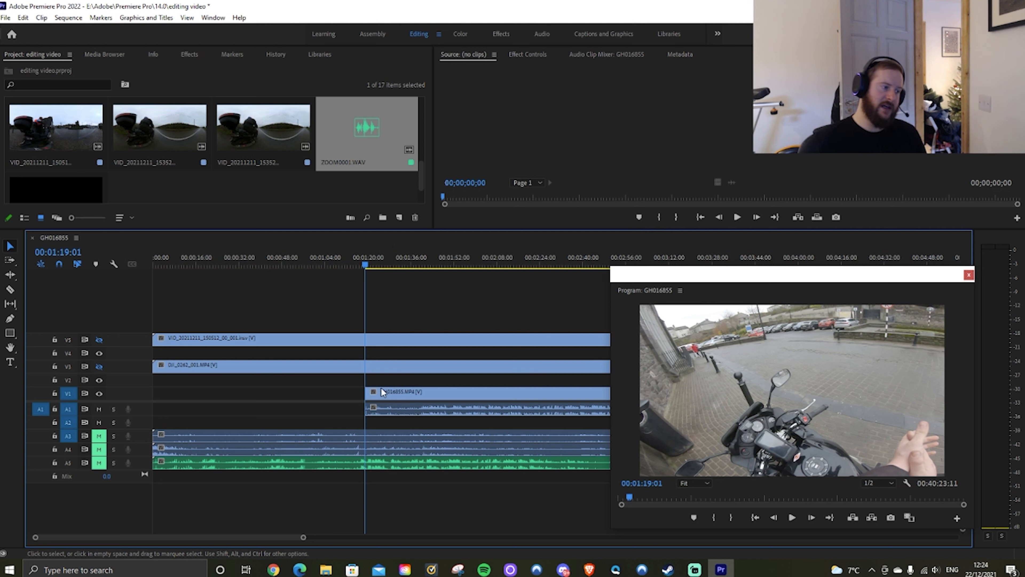
# Unmute A3 and show V3, and park the playhead on the DJI clip's hand clap at 00:01:15:13
pyautogui.click(99, 436)
pyautogui.click(98, 366)
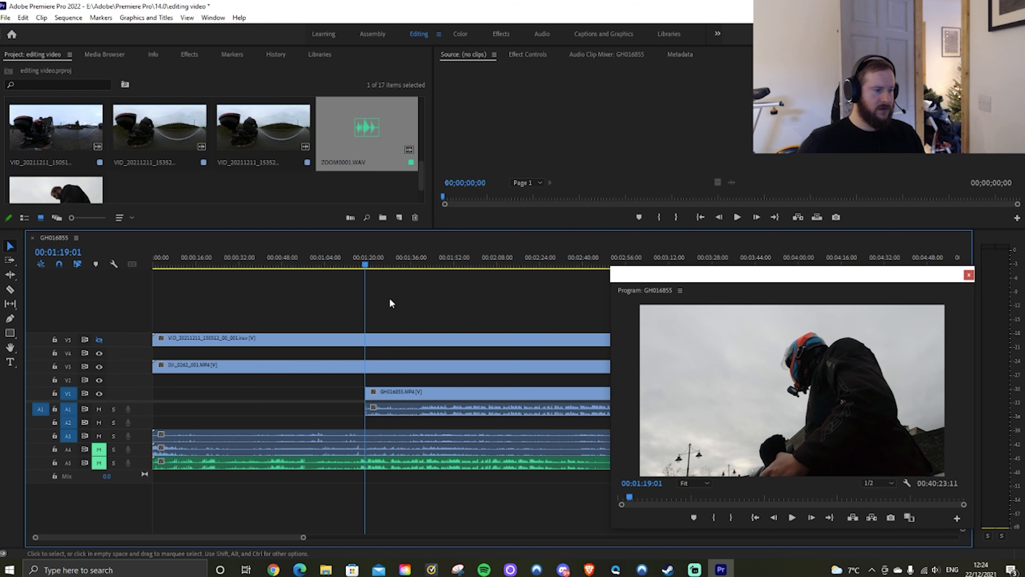
pyautogui.moveTo(365, 264); pyautogui.dragTo(354, 264)
pyautogui.press('space')
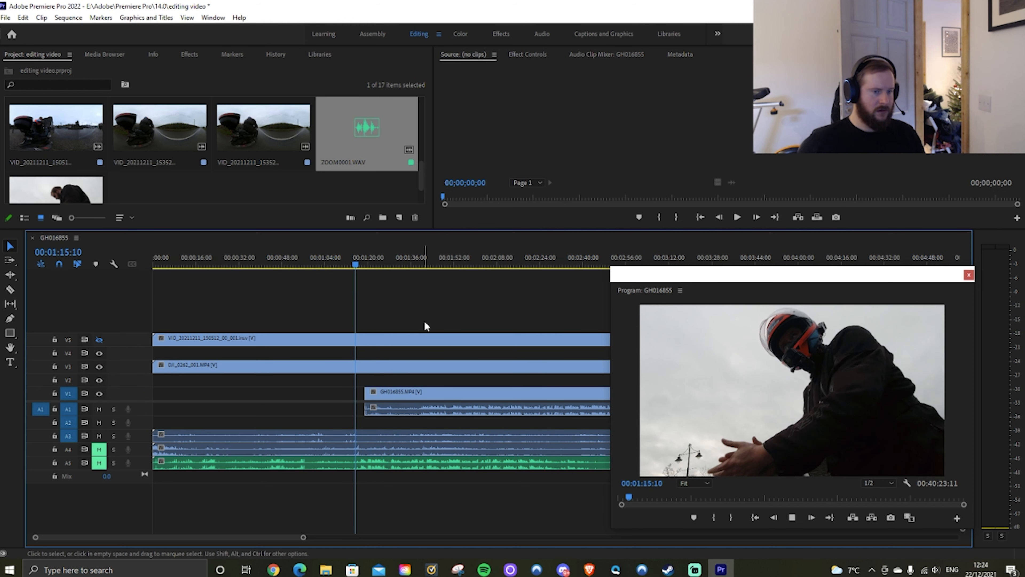
pyautogui.press('space')
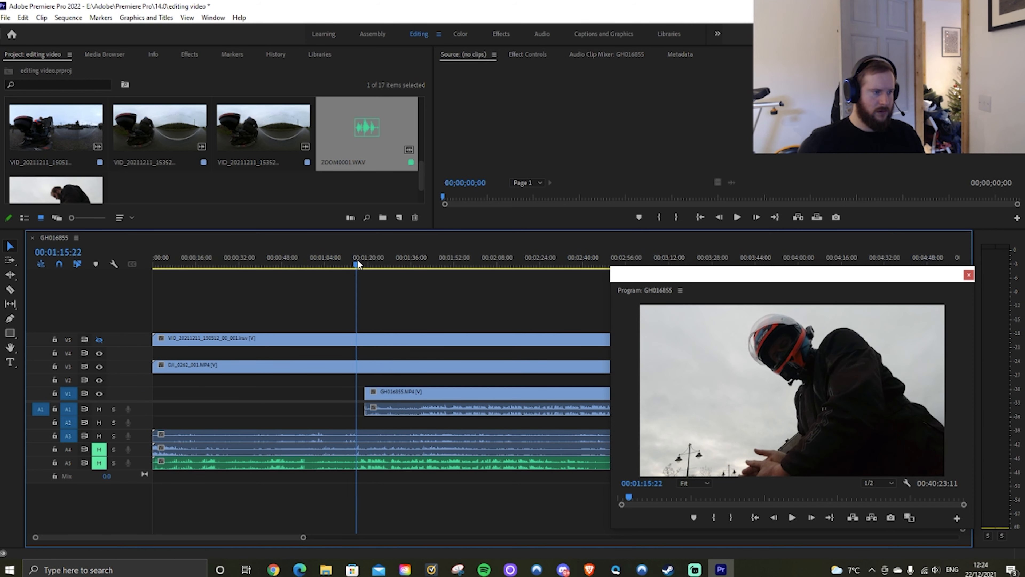
pyautogui.moveTo(358, 262); pyautogui.dragTo(355, 263)
pyautogui.press('space')
pyautogui.press('space')
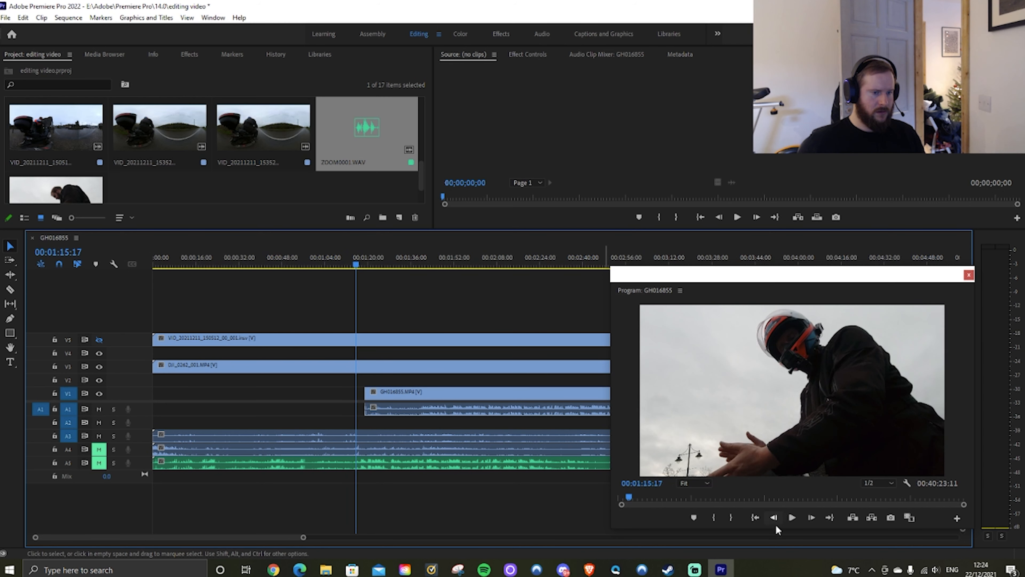
pyautogui.click(775, 519)
pyautogui.click(774, 518)
pyautogui.click(774, 518)
pyautogui.click(774, 518)
pyautogui.click(775, 519)
pyautogui.click(775, 518)
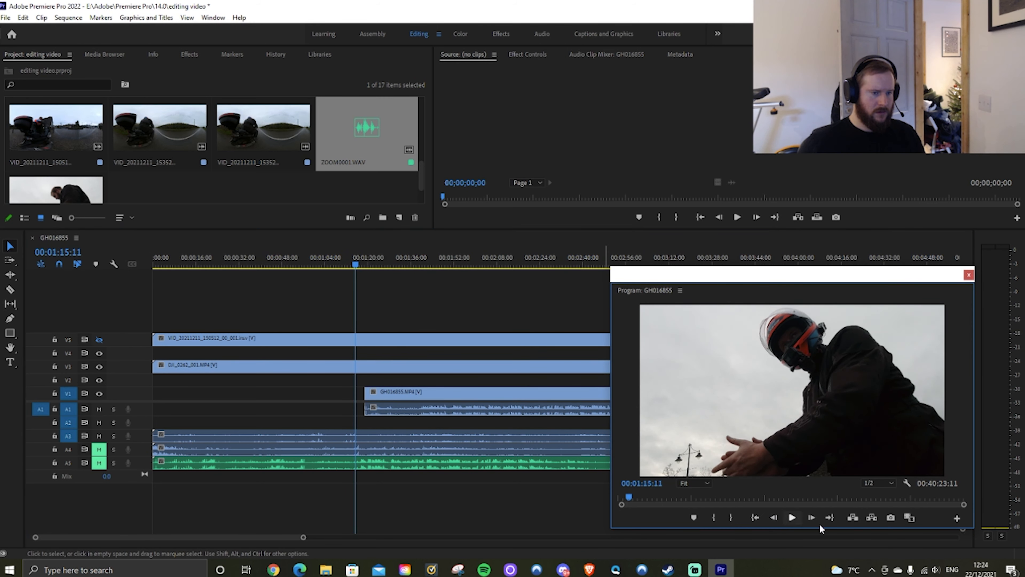
pyautogui.click(813, 517)
pyautogui.click(814, 516)
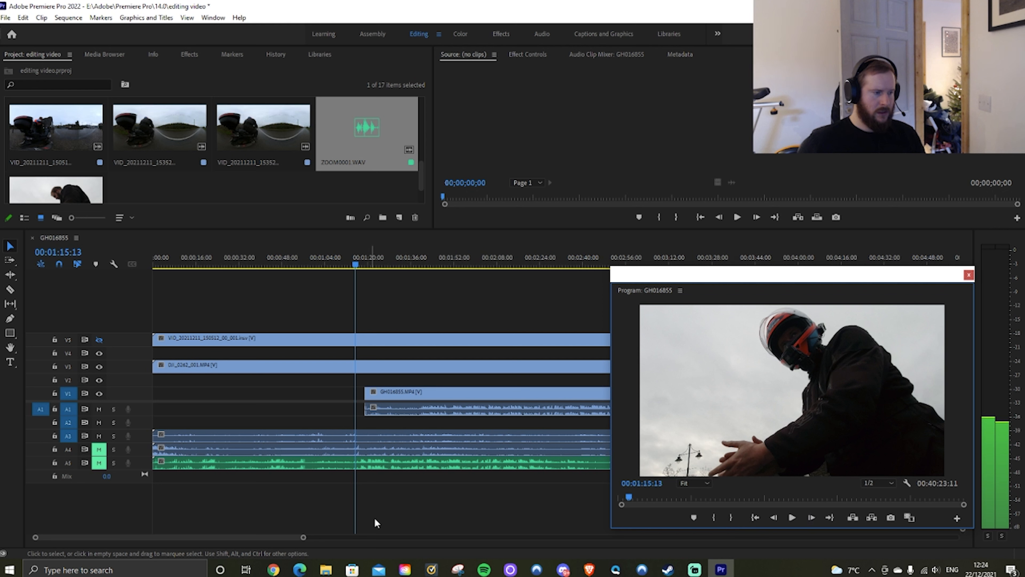
# Trim off the DJI clip's portion before the playhead and align the remainder with the start of the GH016855 clip
pyautogui.press('c')
pyautogui.click(360, 438)
pyautogui.press('v')
pyautogui.click(342, 441)
pyautogui.press('Delete')
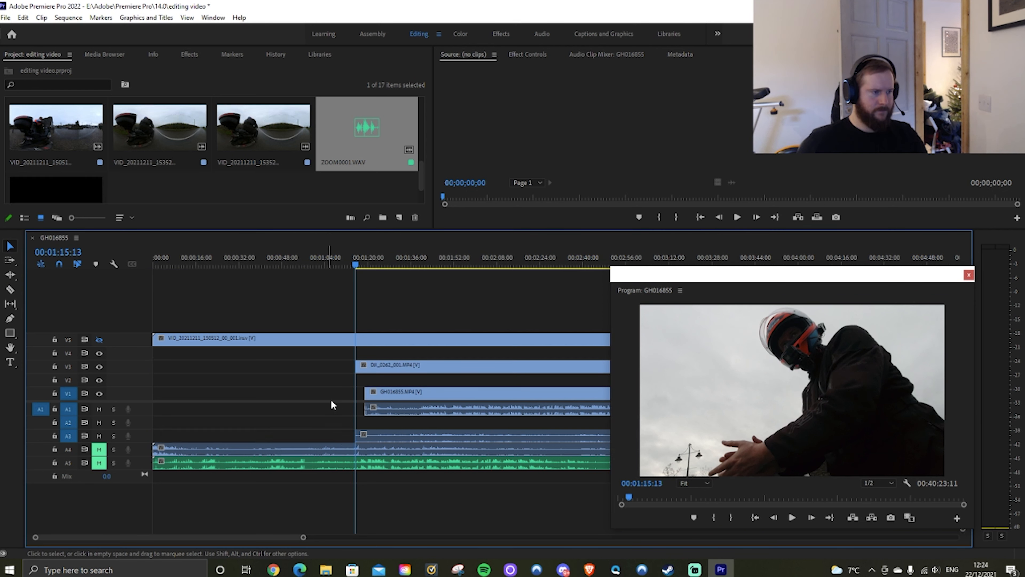
pyautogui.moveTo(370, 373); pyautogui.dragTo(379, 374)
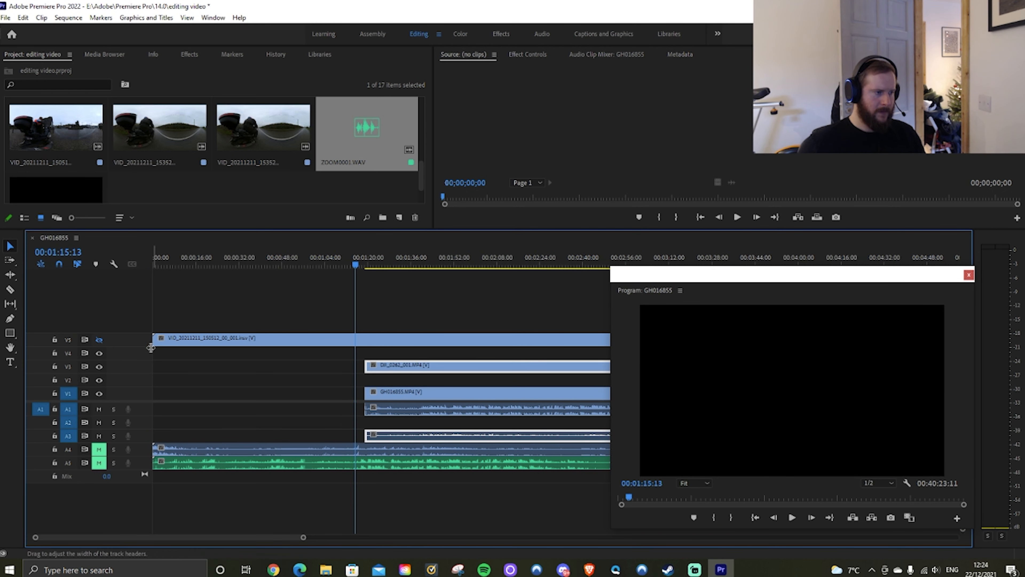
# Unmute audio track A4, and mute tracks A3 and A1 to isolate the 360 clip's sound
pyautogui.click(98, 449)
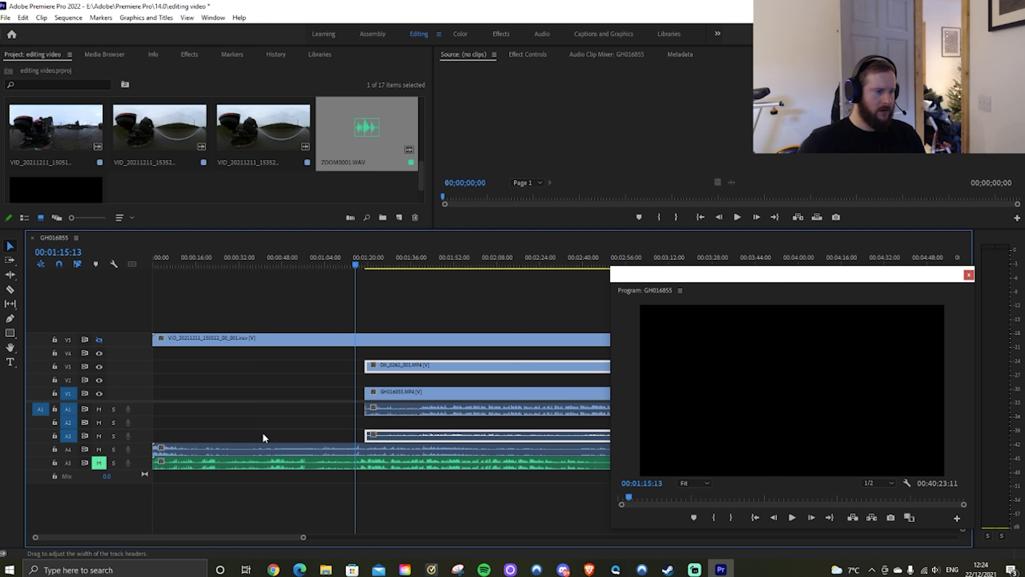
pyautogui.click(99, 436)
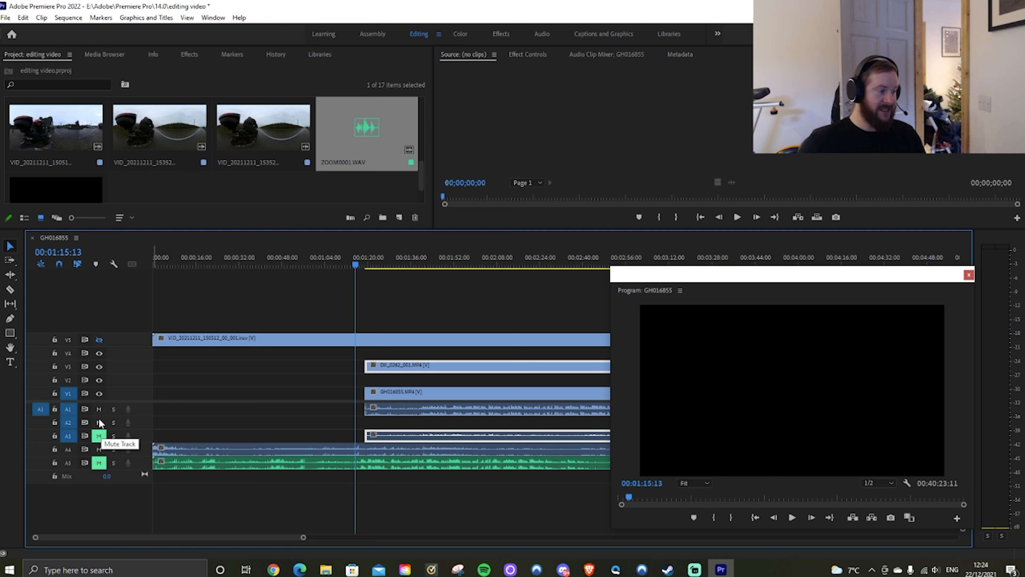
pyautogui.click(99, 409)
# Search the effects for "refr" and apply GoPro FX Reframe to the 360 clip on V5
pyautogui.click(190, 54)
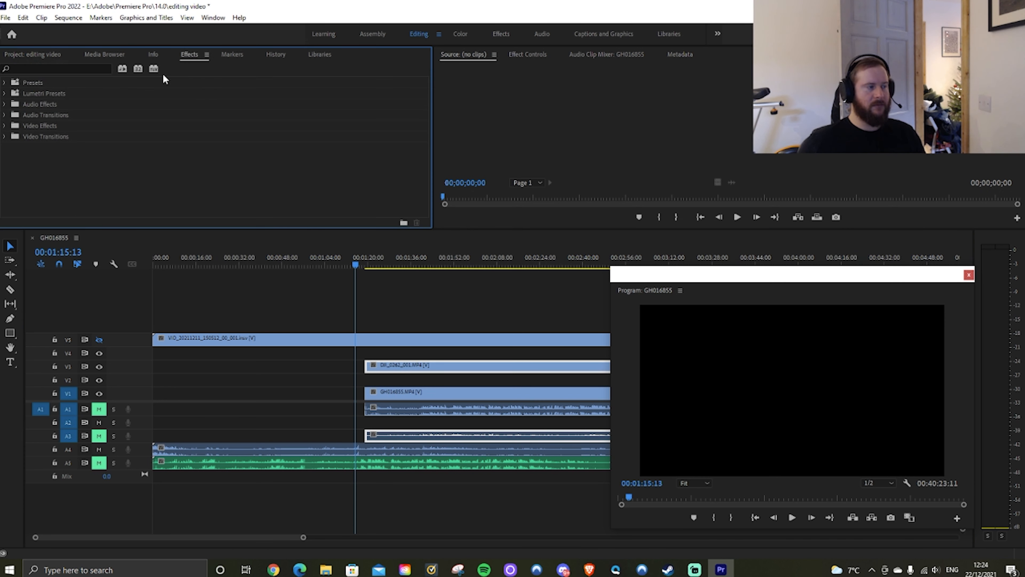
pyautogui.click(53, 69)
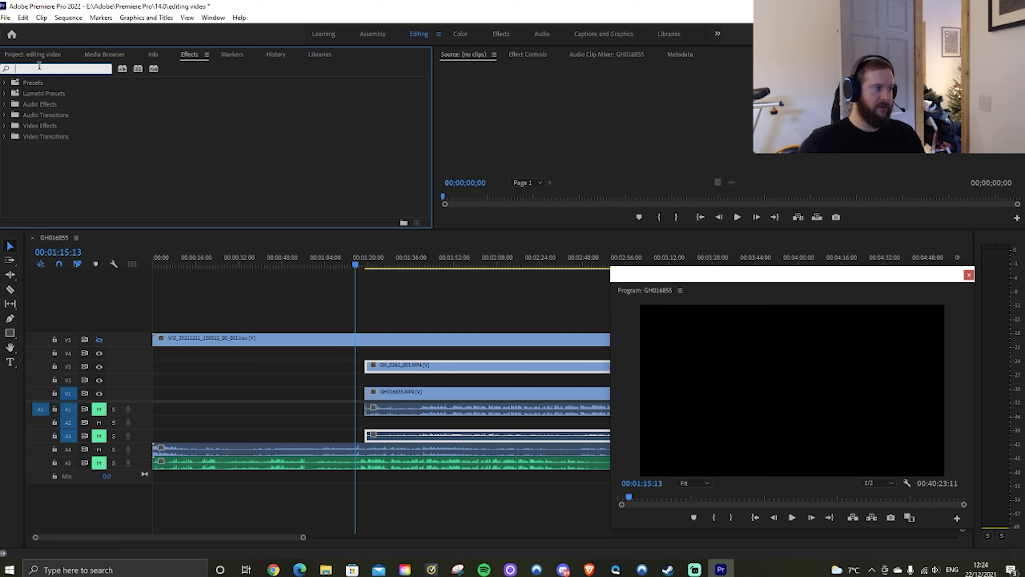
pyautogui.write('refre')
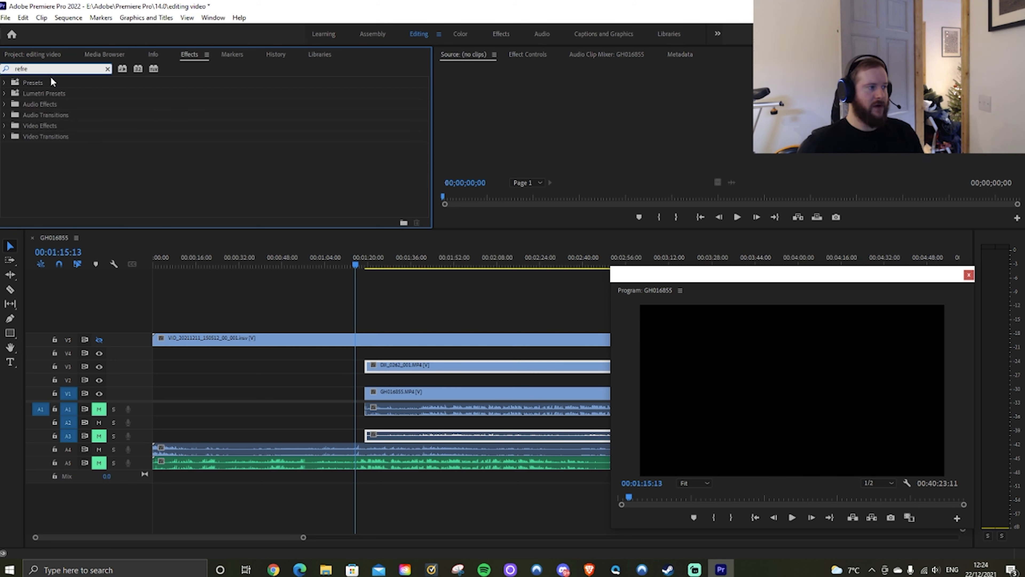
pyautogui.press('BackSpace')
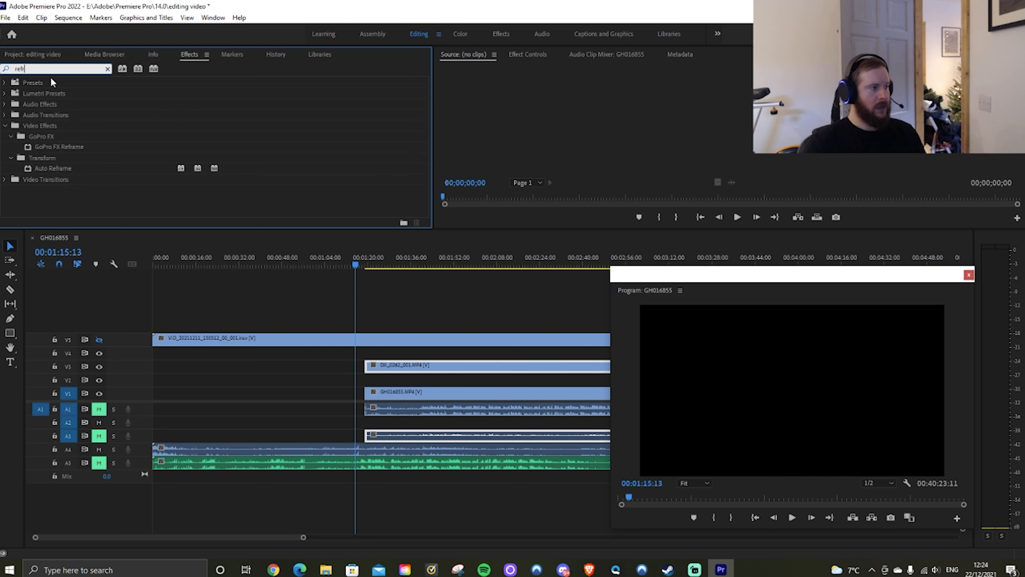
pyautogui.click(51, 147)
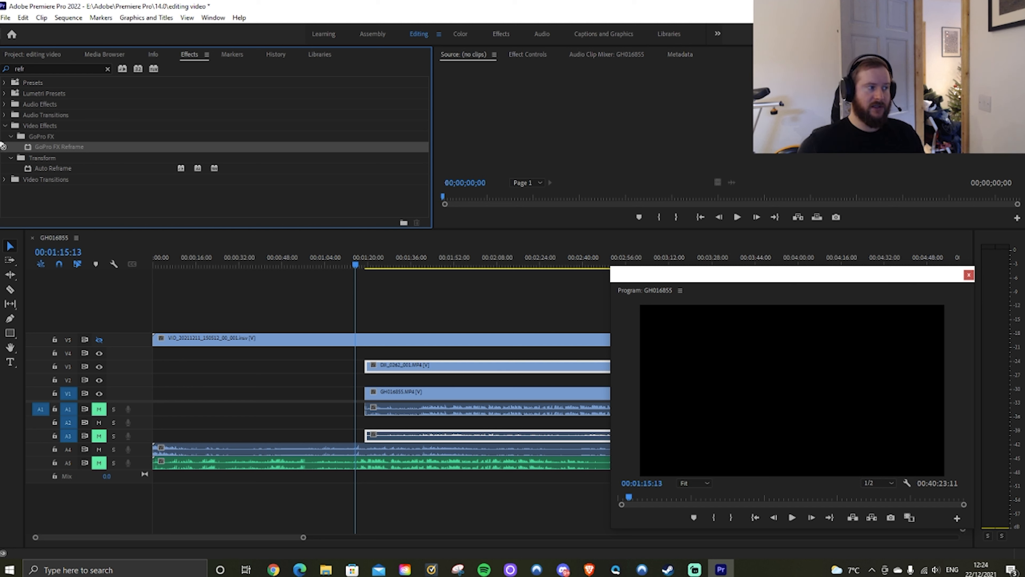
pyautogui.moveTo(64, 147); pyautogui.dragTo(273, 339)
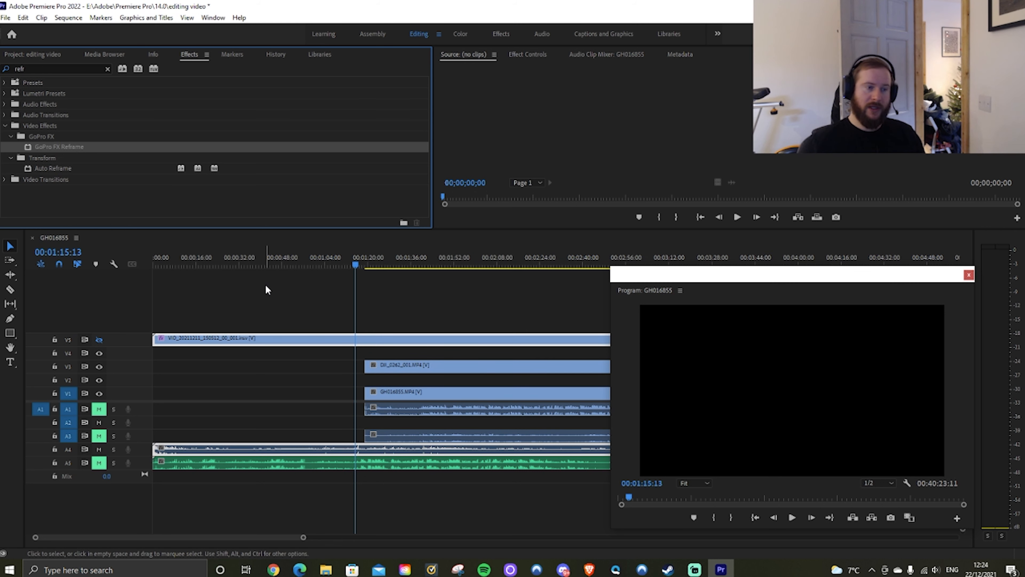
# Show video track V5 to preview the reframed 360 clip, and undo that visibility change
pyautogui.click(103, 341)
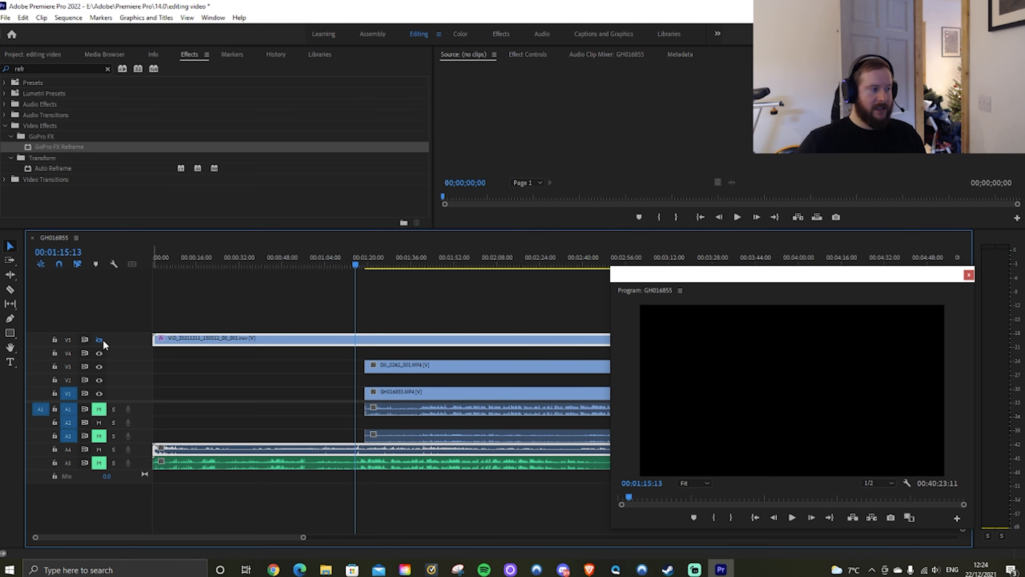
pyautogui.click(103, 340)
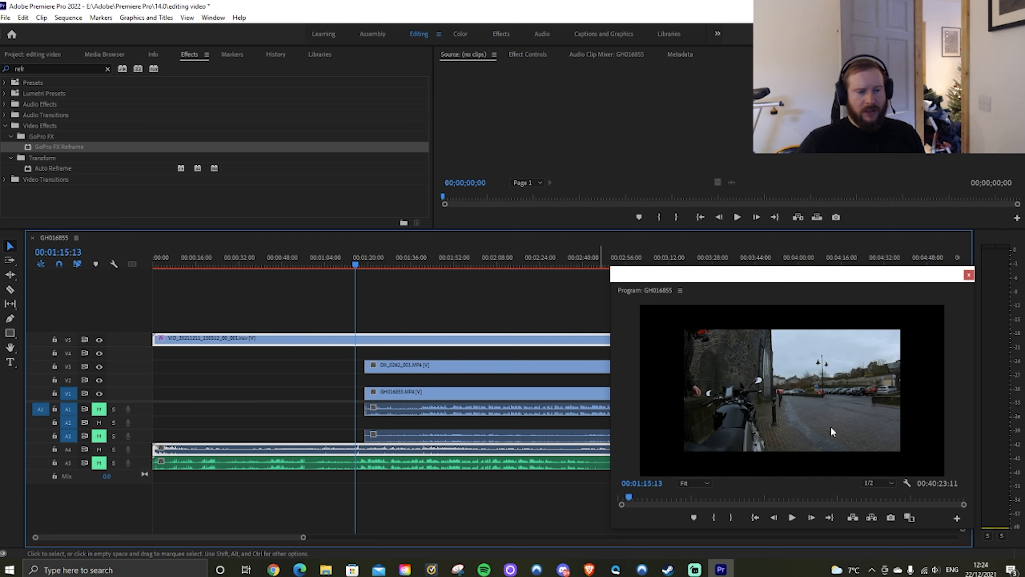
pyautogui.hotkey('ctrl', 'z')
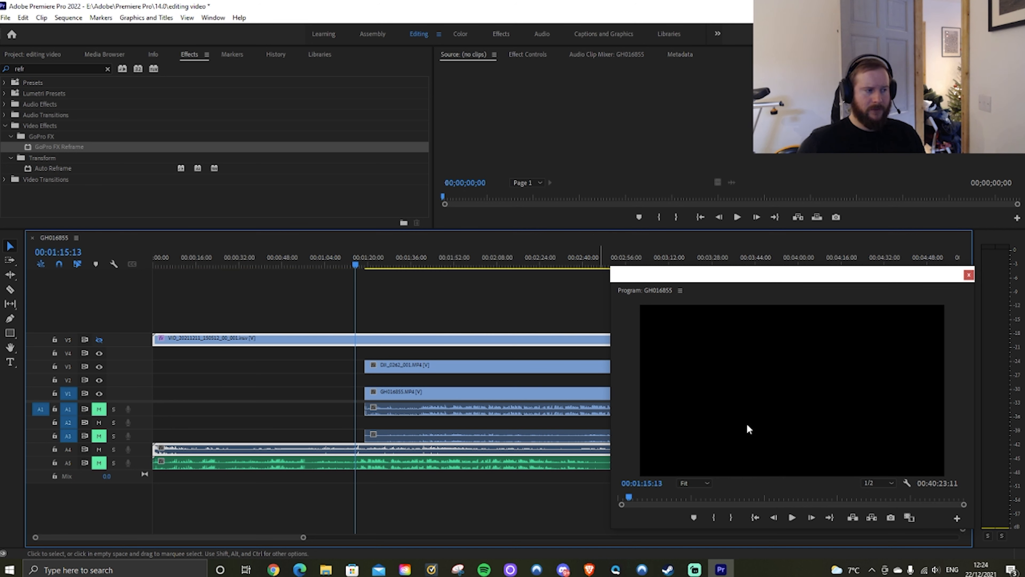
# Show video track V5 with GoPro FX Reframe applied to its 360 clip, and set the clip's scale to 141
pyautogui.click(101, 341)
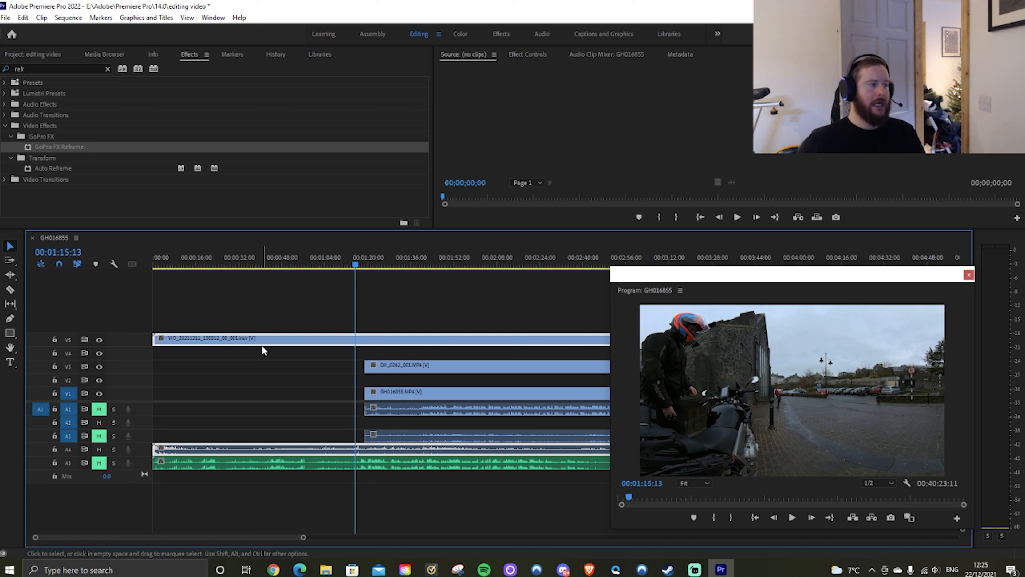
pyautogui.doubleClick(68, 147)
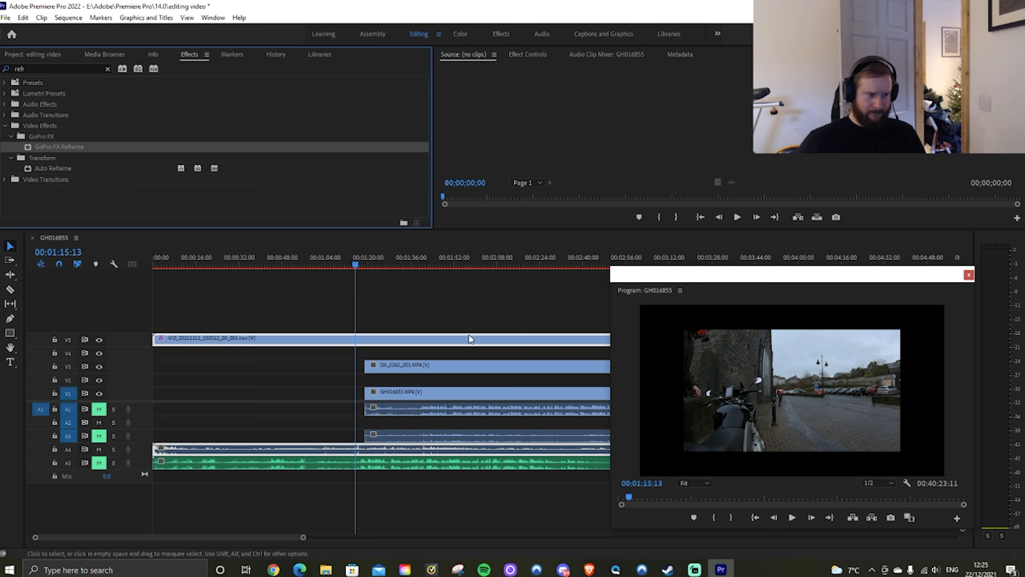
pyautogui.click(527, 54)
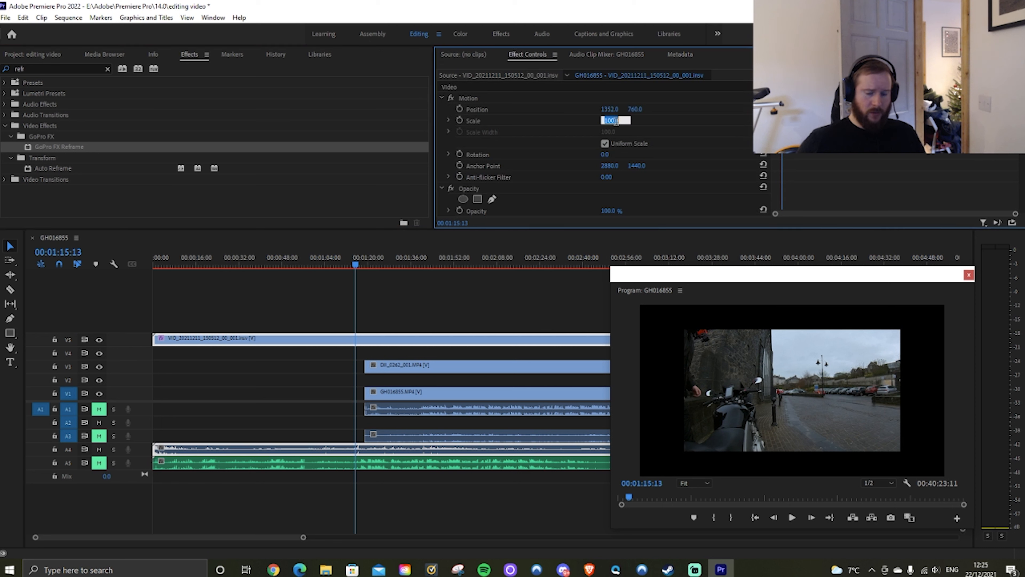
pyautogui.moveTo(616, 125); pyautogui.dragTo(603, 124)
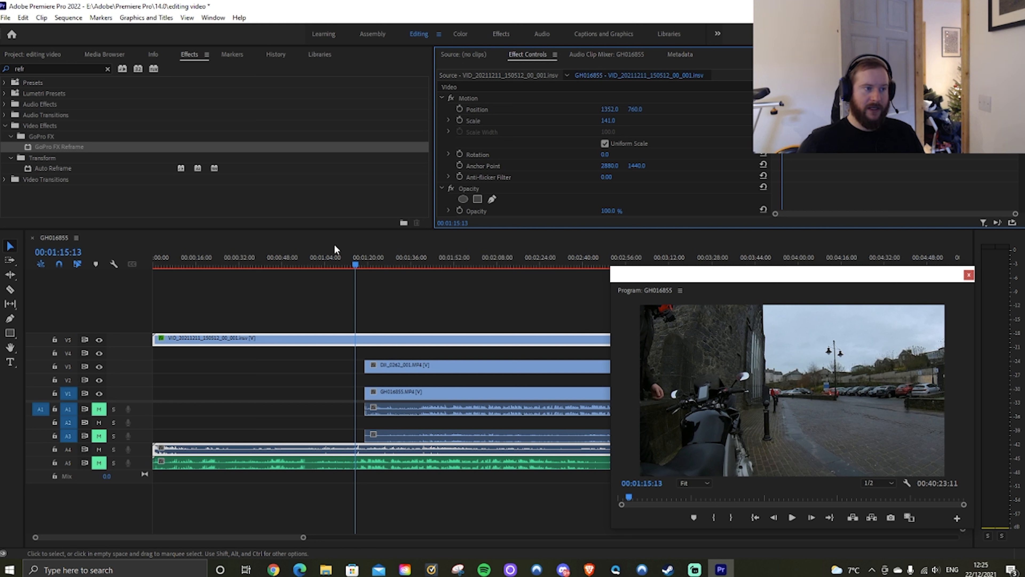
# Set the GoPro FX Reframe projection of the 360 clip to GoPro 4K 16:9 (3840x2160)
pyautogui.scroll(-3, 565, 172)
pyautogui.scroll(-3, 575, 172)
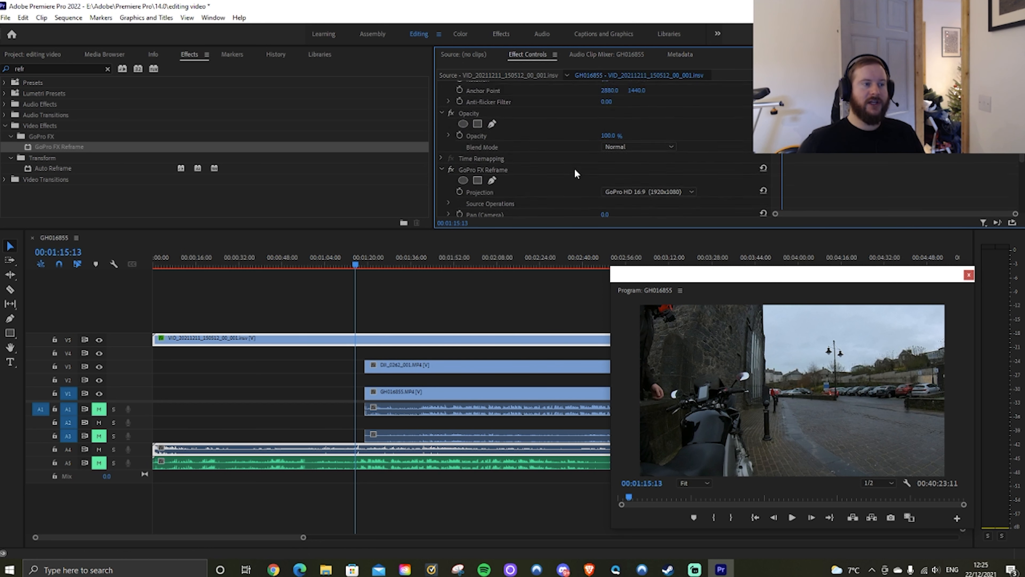
pyautogui.click(668, 127)
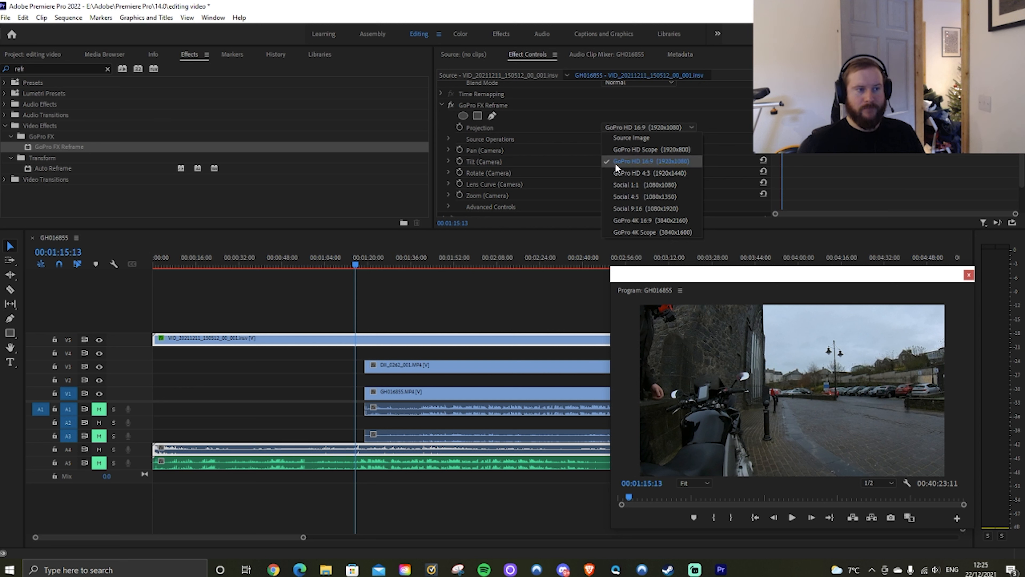
pyautogui.click(563, 138)
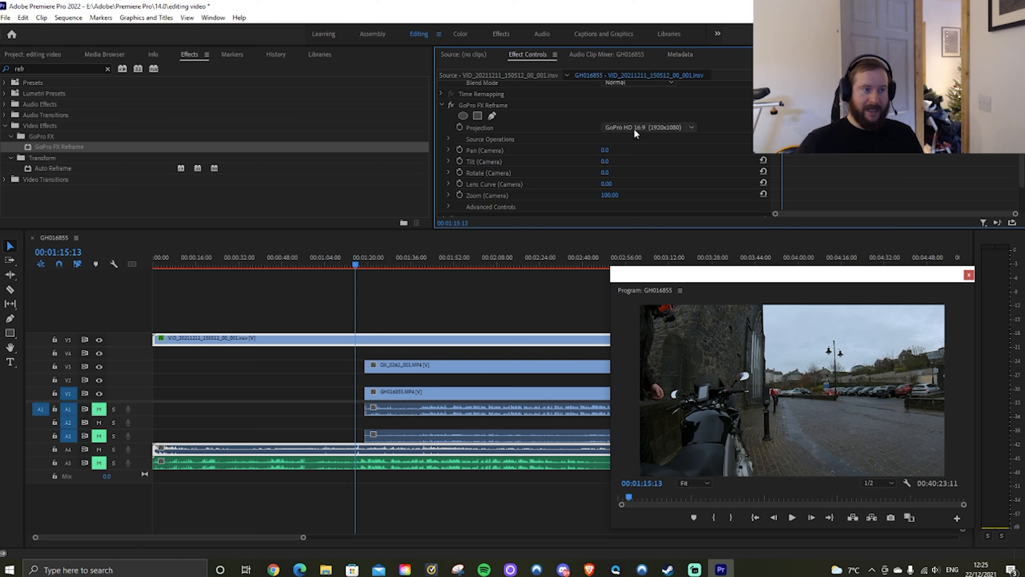
pyautogui.click(616, 127)
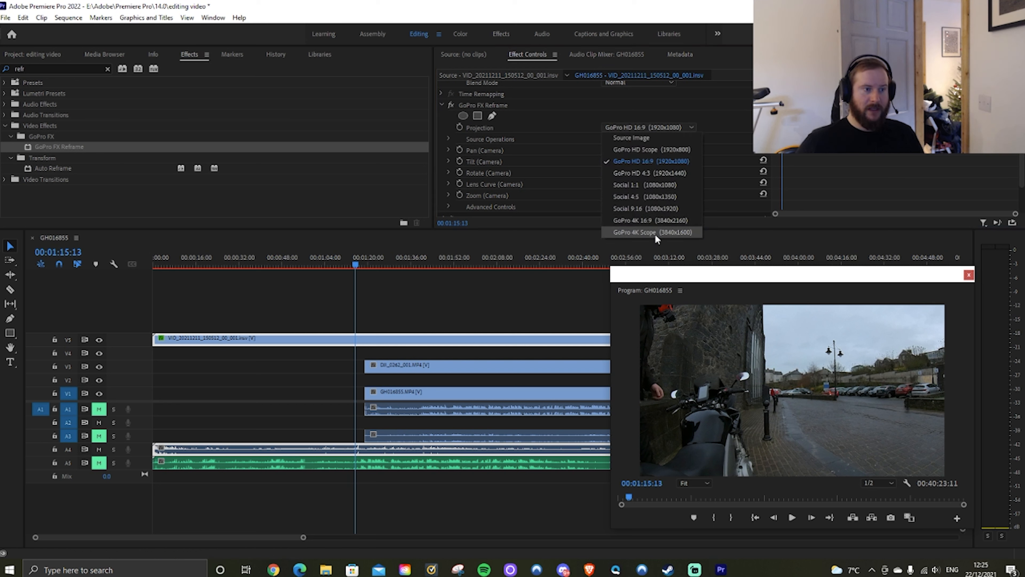
pyautogui.click(658, 221)
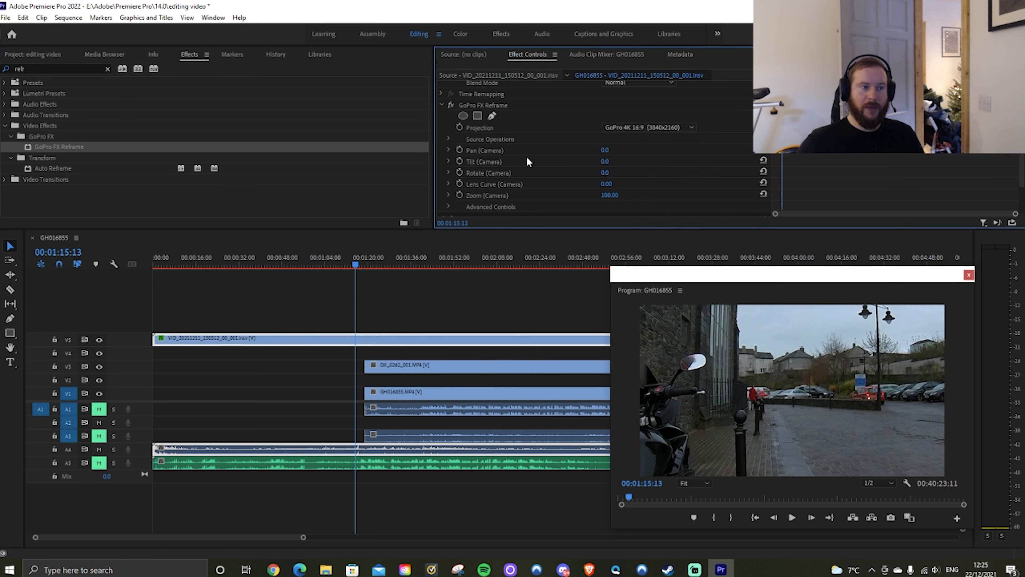
# Set the 360 clip's motion scale to 71
pyautogui.scroll(5, 565, 153)
pyautogui.scroll(1, 605, 138)
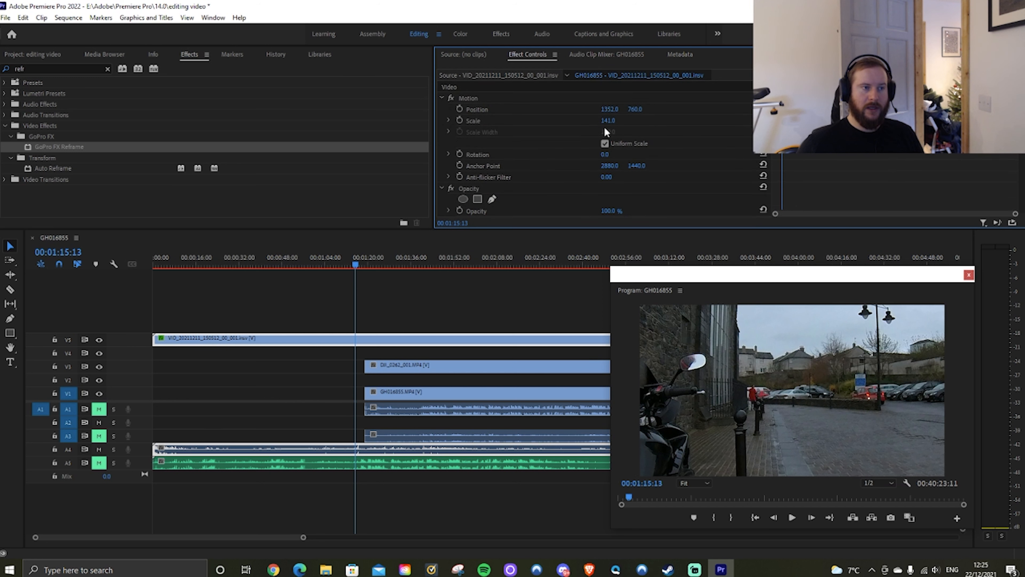
pyautogui.click(611, 121)
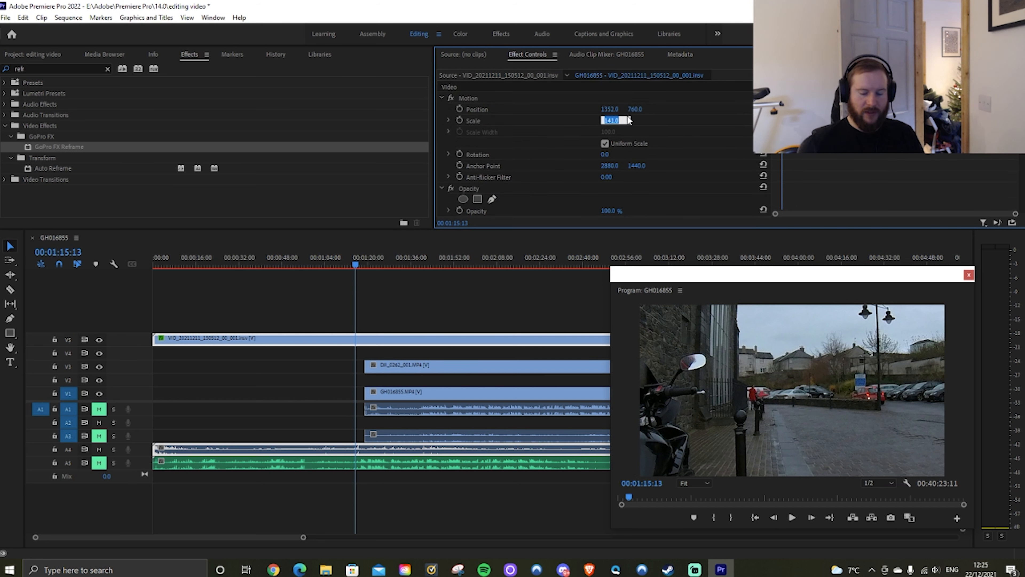
pyautogui.write('71')
pyautogui.press('Return')
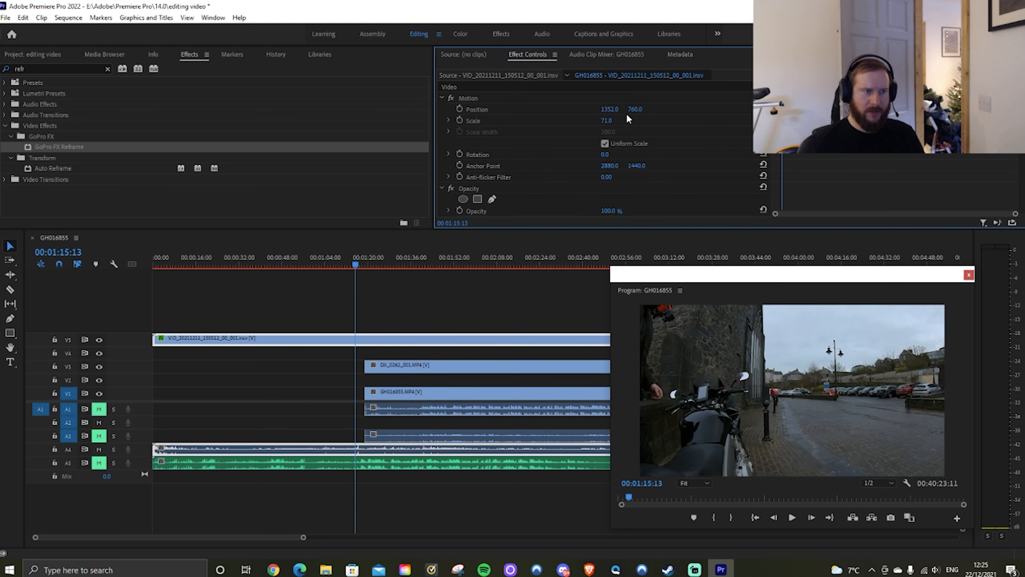
# Try a scale of 69 for the 360 clip and return the scale to 71
pyautogui.click(607, 120)
pyautogui.write('69')
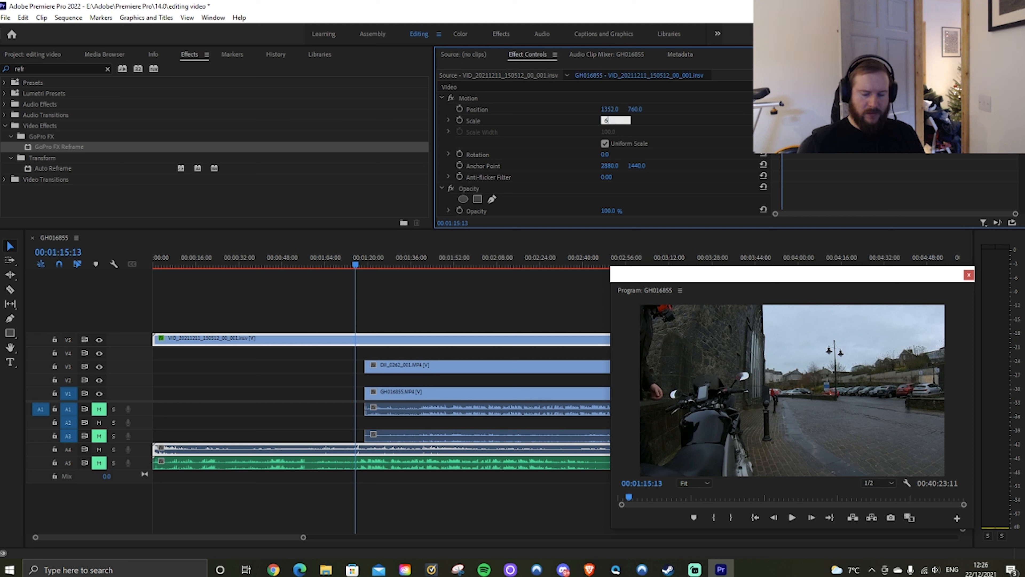
pyautogui.press('Return')
pyautogui.click(608, 120)
pyautogui.write('71')
pyautogui.press('Return')
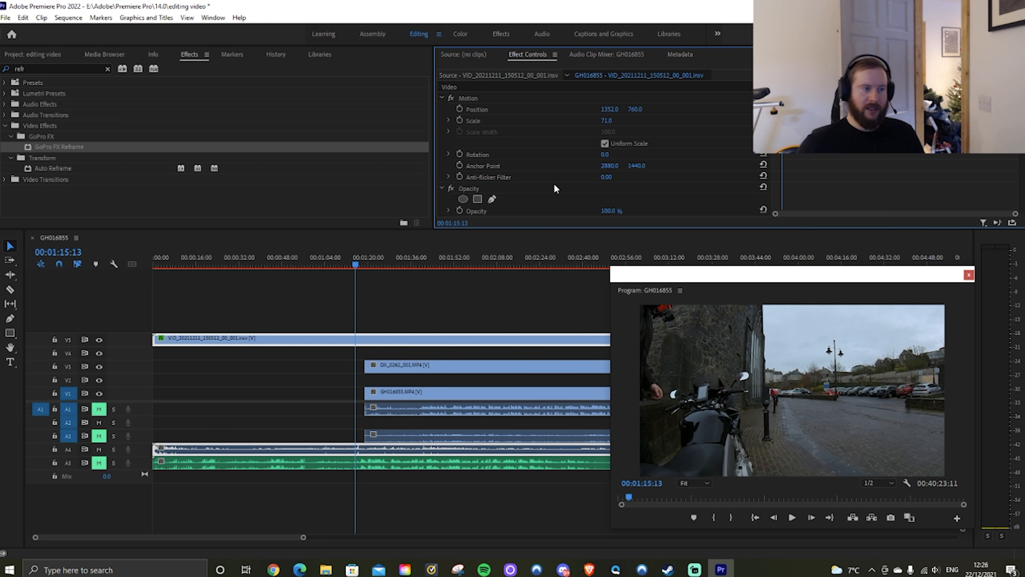
# Enable keyframe animation for the Pan, Tilt, Rotate and Zoom camera properties of GoPro FX Reframe at 00:01:15:13
pyautogui.scroll(-6, 554, 186)
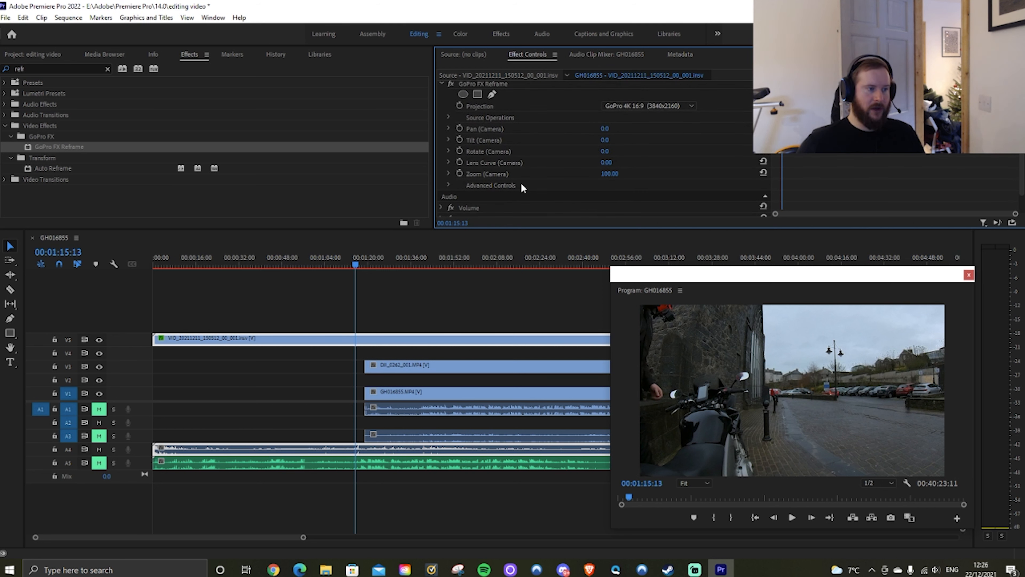
pyautogui.click(460, 127)
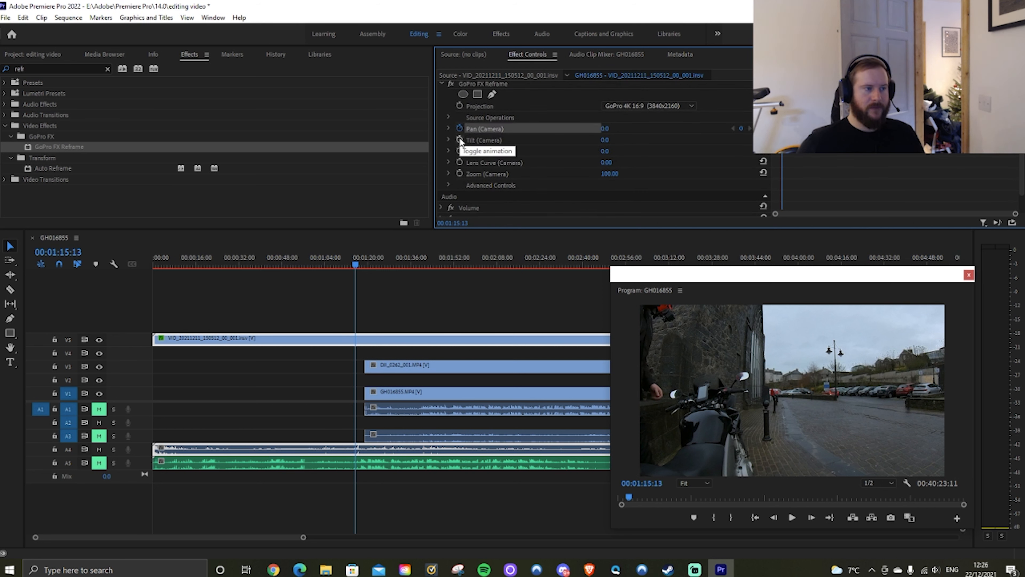
pyautogui.click(460, 140)
pyautogui.click(460, 151)
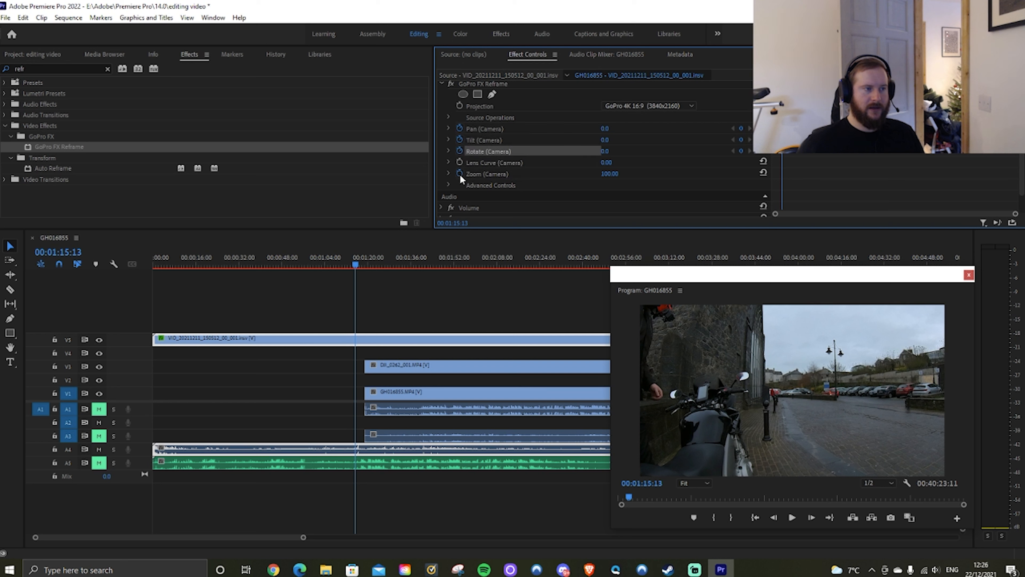
pyautogui.click(459, 174)
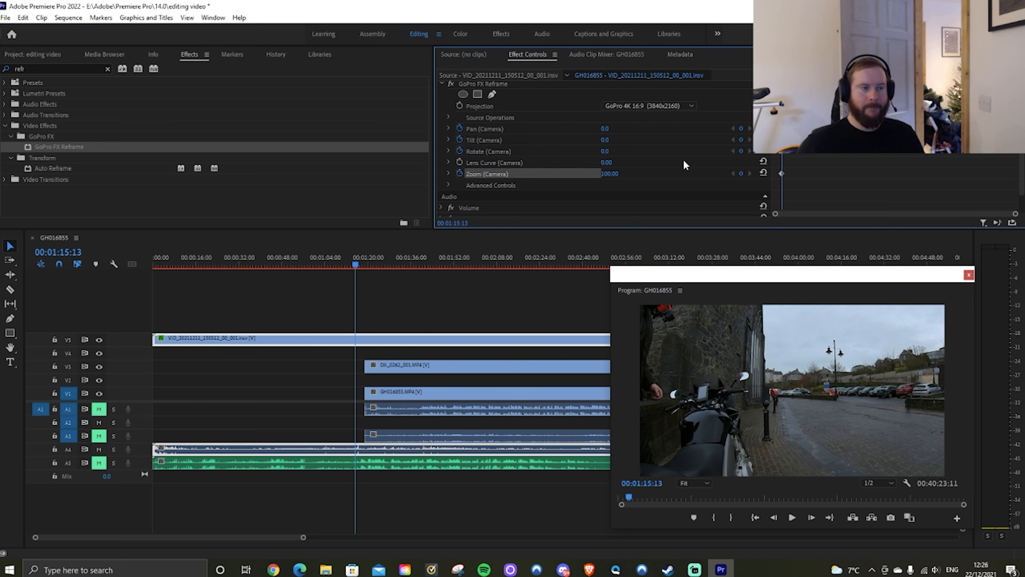
# Change the Pan, Tilt, Rotate and Zoom camera keyframes to Continuous Bezier interpolation, and deselect the 360 clip
pyautogui.rightClick(782, 128)
pyautogui.click(813, 252)
pyautogui.rightClick(783, 139)
pyautogui.click(820, 266)
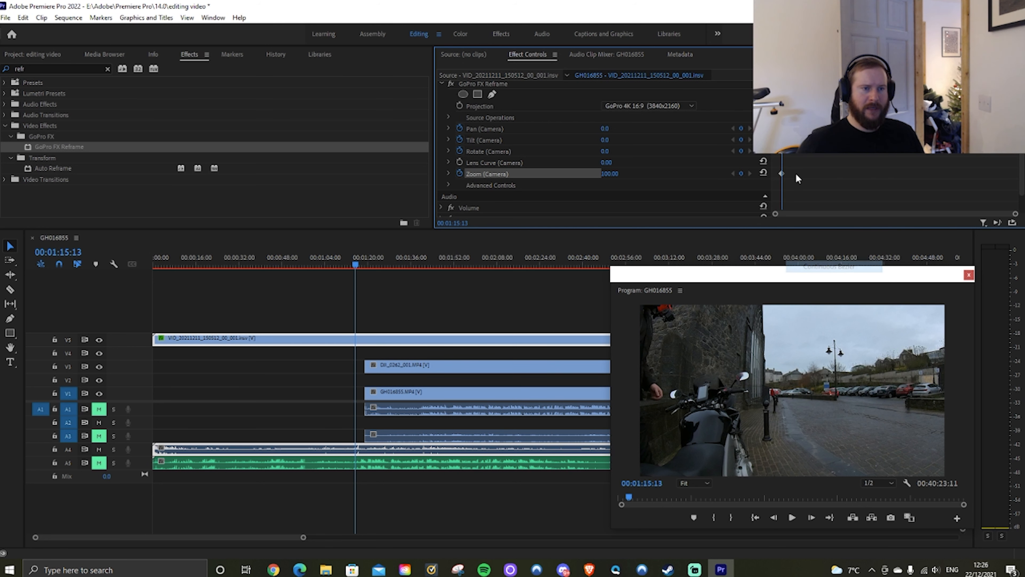
pyautogui.rightClick(782, 151)
pyautogui.click(818, 275)
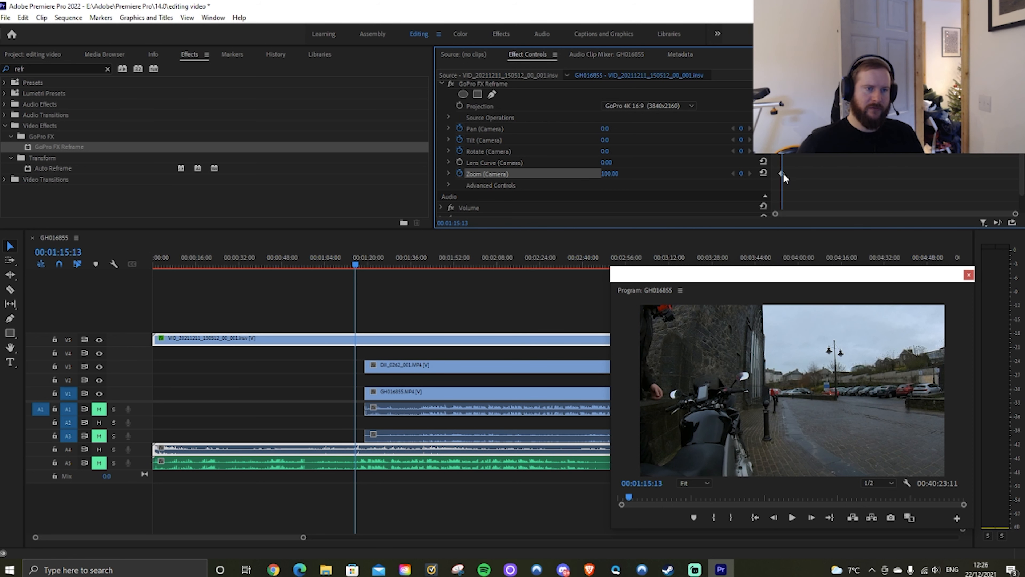
pyautogui.rightClick(784, 173)
pyautogui.click(823, 299)
pyautogui.click(429, 304)
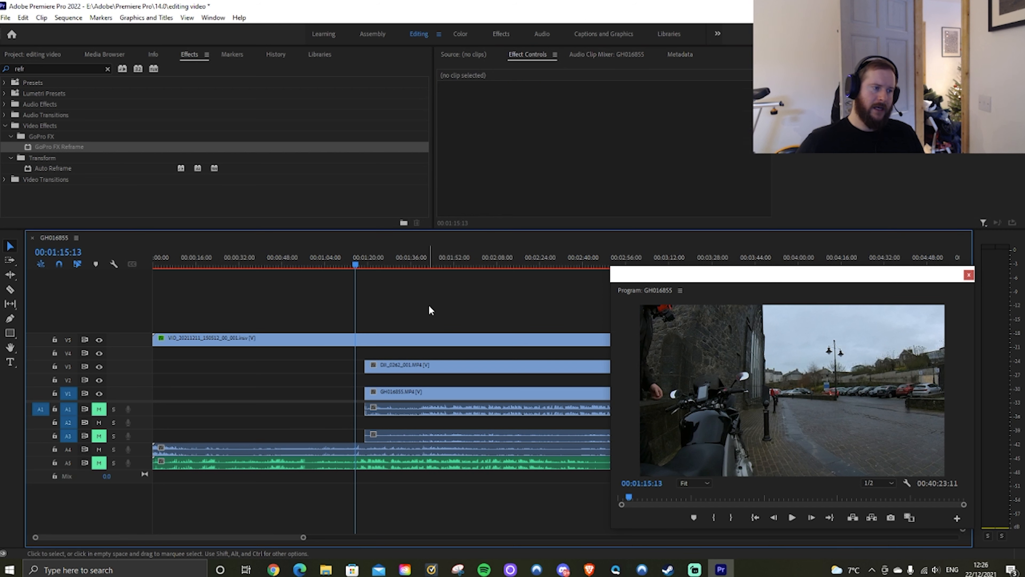
# Play through the 360 clip's hand clap and place the playhead on the clap frame at 00:01:16:06
pyautogui.moveTo(358, 260); pyautogui.dragTo(355, 268)
pyautogui.press('space')
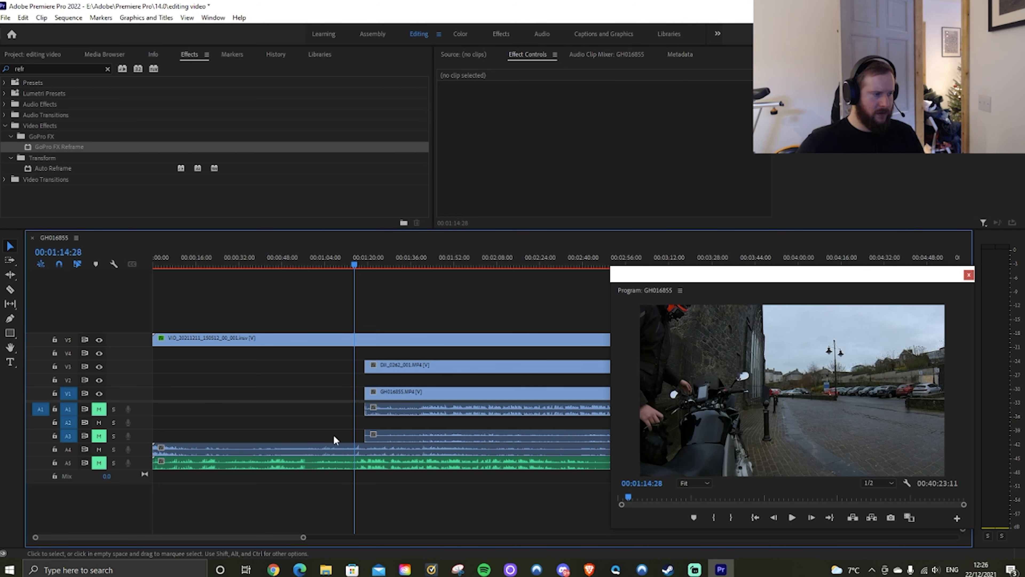
pyautogui.press('space')
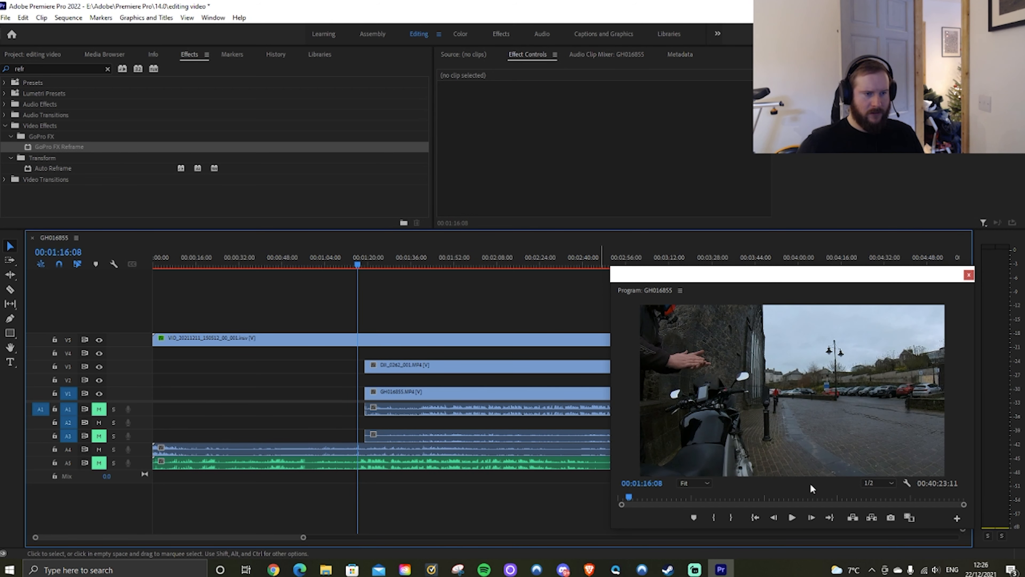
pyautogui.click(775, 518)
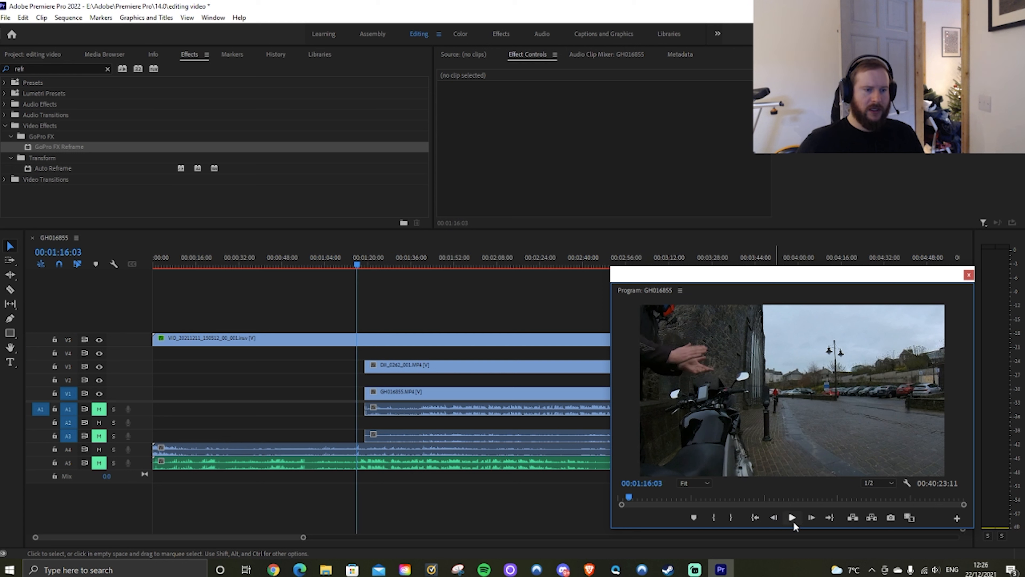
pyautogui.click(810, 519)
pyautogui.click(810, 519)
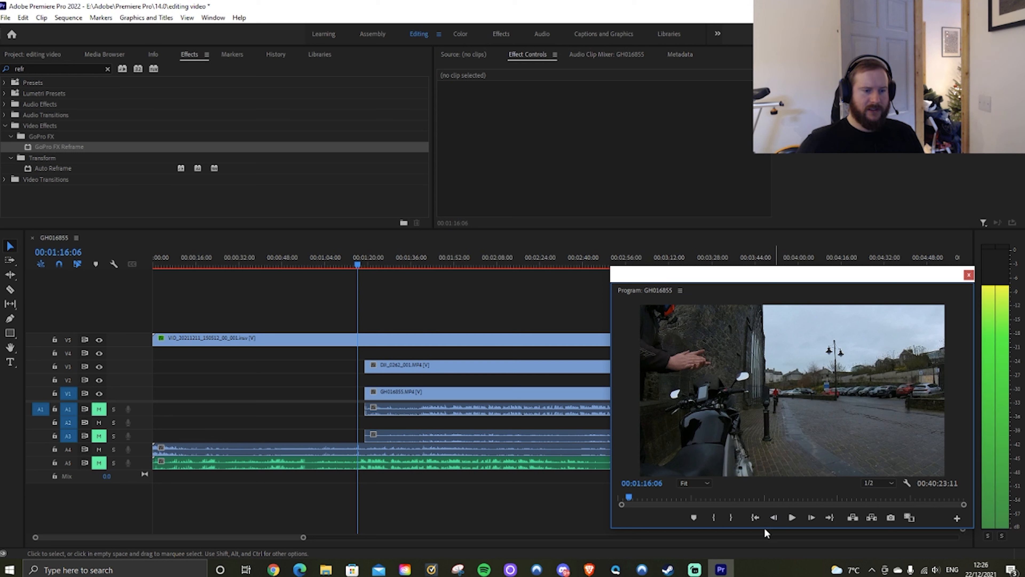
# Trim off the 360 clip's portion before the playhead and align the remainder with the start of the GH016855 clip
pyautogui.press('c')
pyautogui.click(357, 449)
pyautogui.press('v')
pyautogui.click(349, 447)
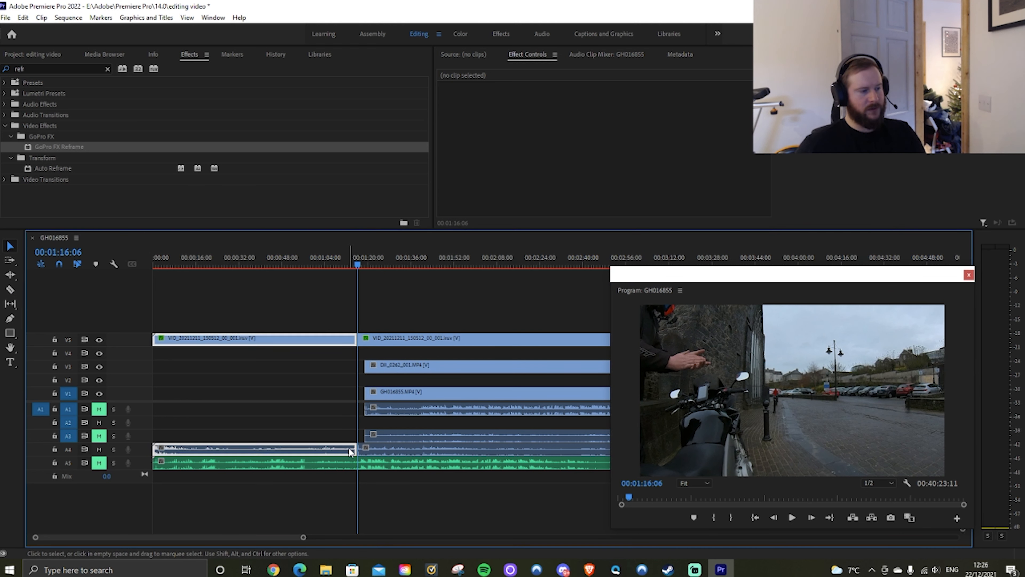
pyautogui.press('Delete')
pyautogui.moveTo(384, 335); pyautogui.dragTo(392, 340)
pyautogui.click(391, 307)
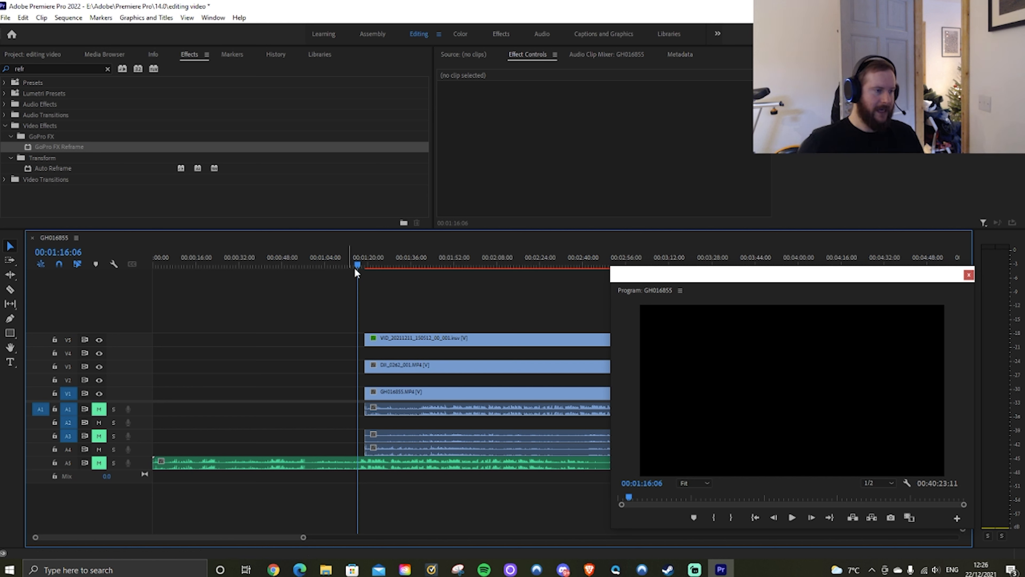
# Unmute audio track A5 and place the playhead on the hand clap in the separate audio recording at 00:00:56:00
pyautogui.click(300, 267)
pyautogui.click(99, 462)
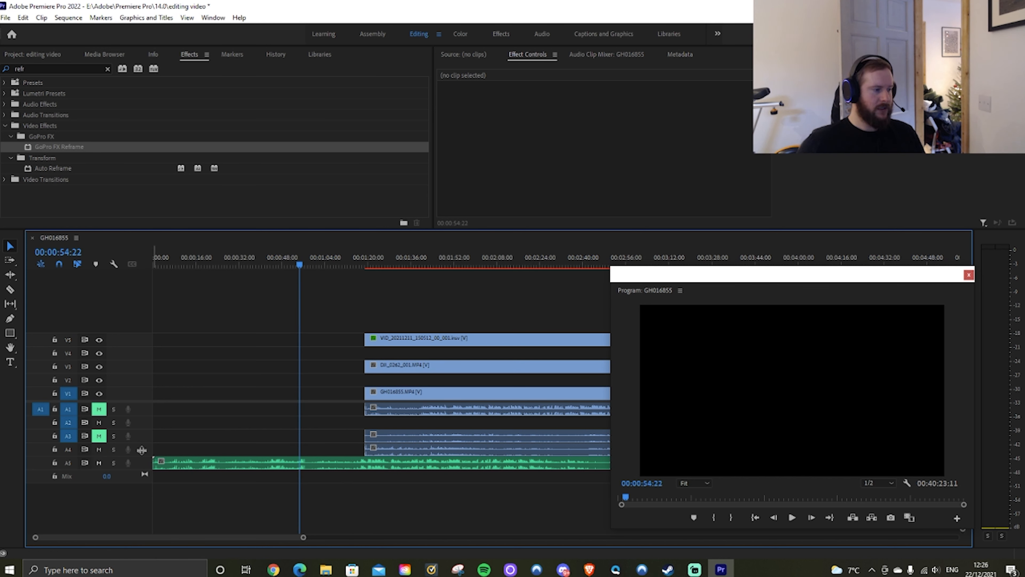
pyautogui.press('space')
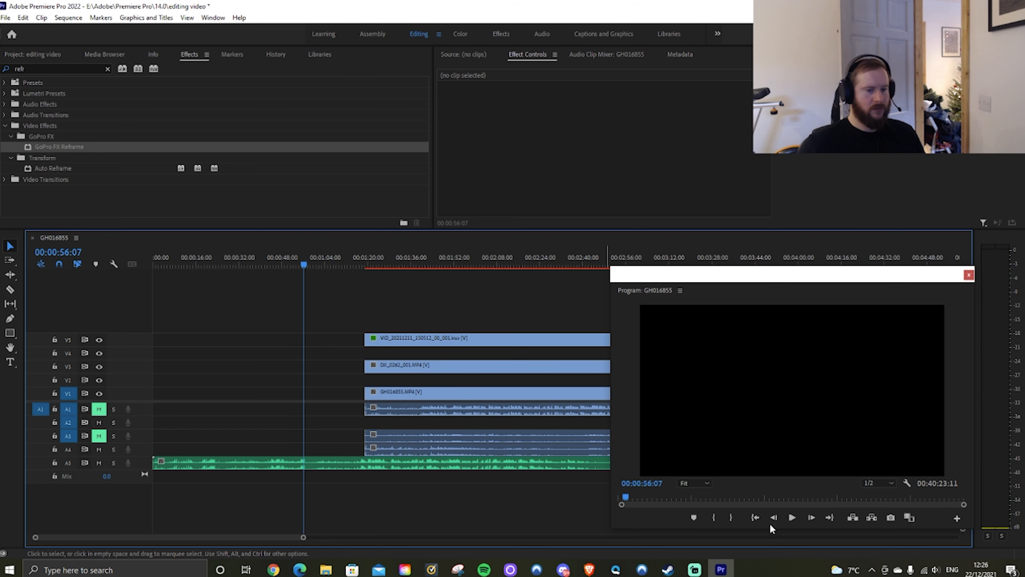
pyautogui.click(772, 518)
pyautogui.click(771, 517)
pyautogui.click(771, 517)
pyautogui.click(771, 517)
pyautogui.click(770, 517)
pyautogui.click(770, 517)
pyautogui.click(815, 517)
pyautogui.click(814, 517)
# Trim off the separate audio recording's portion before the playhead and align the remainder with the start of the camera clips
pyautogui.press('c')
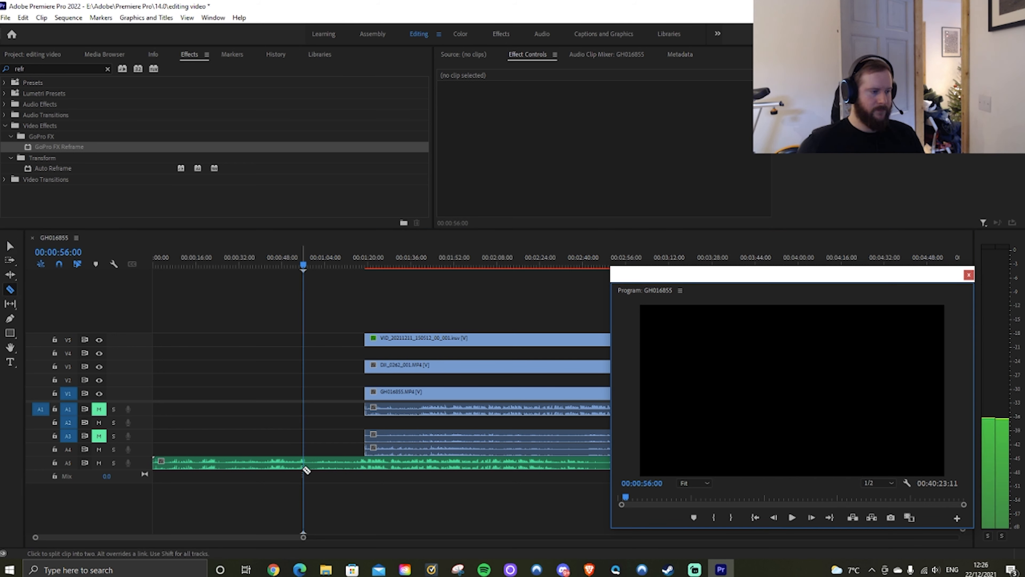
pyautogui.click(304, 465)
pyautogui.press('v')
pyautogui.click(287, 466)
pyautogui.moveTo(291, 453); pyautogui.dragTo(417, 472)
# Remove the empty gap before the aligned clips and return the playhead to the start of the sequence
pyautogui.click(337, 399)
pyautogui.click(338, 396)
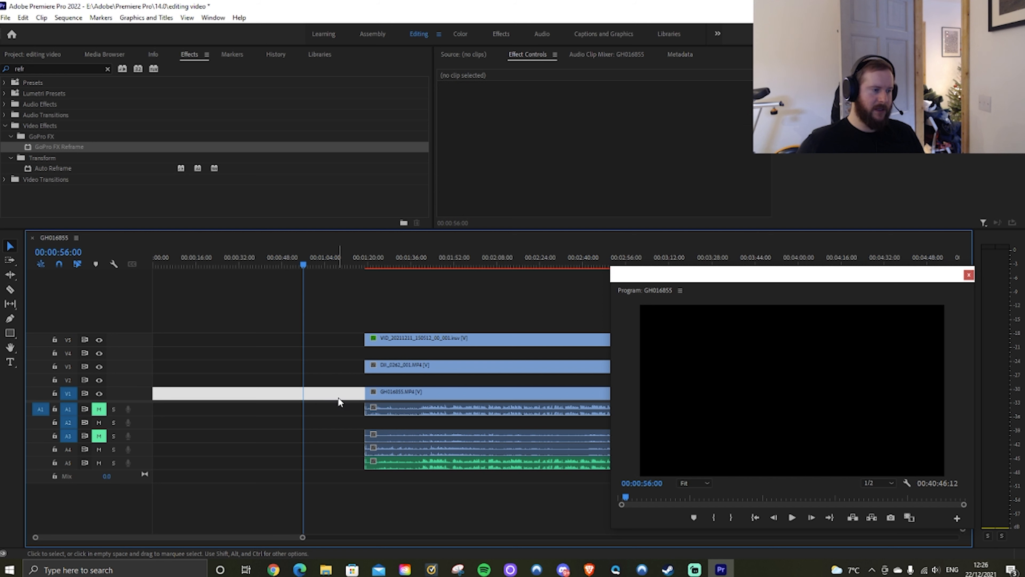
pyautogui.press('Delete')
pyautogui.press('Home')
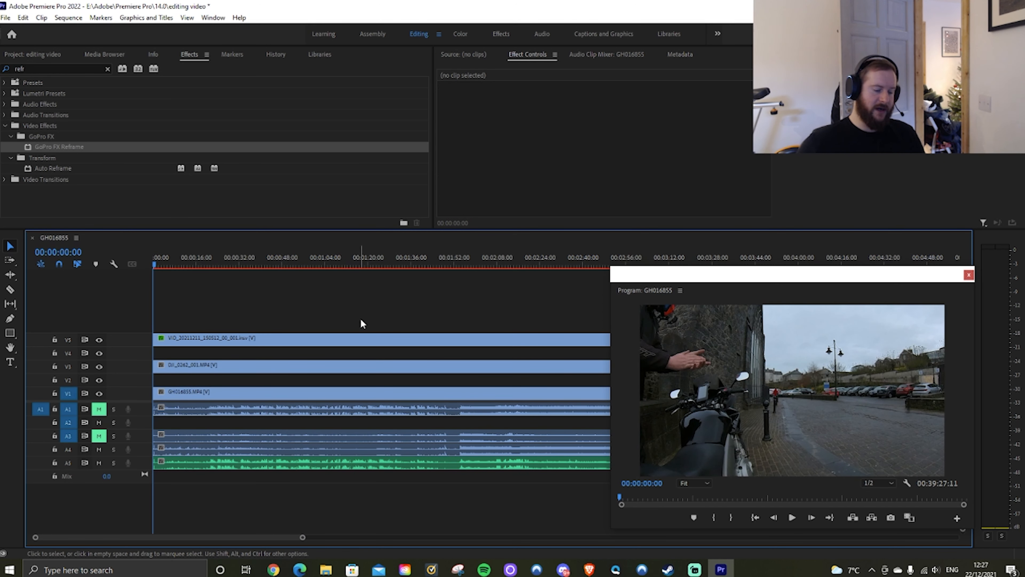
# Split out a section of the DJI clip starting at 00:01:03:22, ripple delete it, and undo the deletion and both cuts
pyautogui.press('c')
pyautogui.click(324, 367)
pyautogui.click(387, 368)
pyautogui.press('v')
pyautogui.click(364, 368)
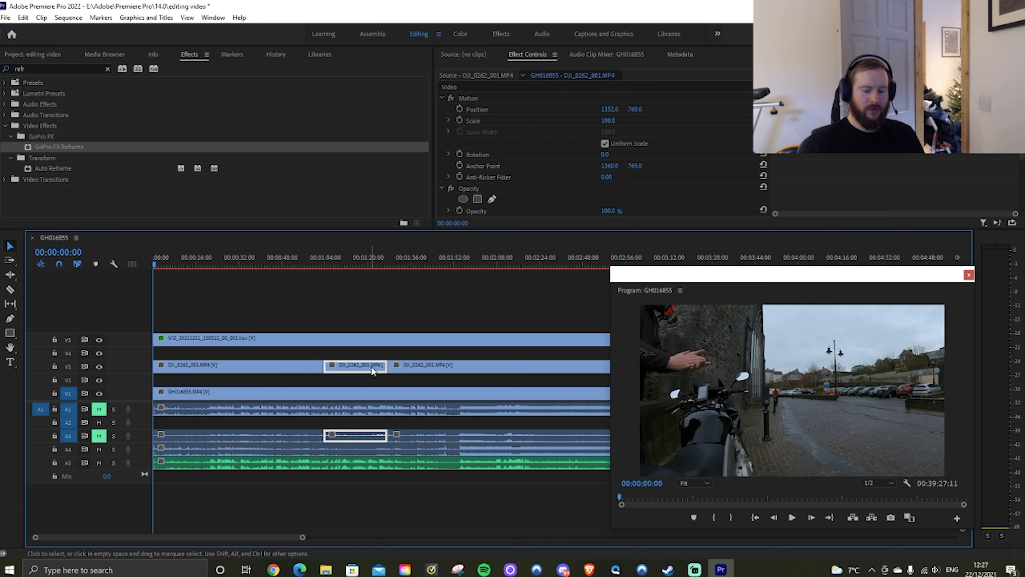
pyautogui.hotkey('shift', 'Delete')
pyautogui.press('Down')
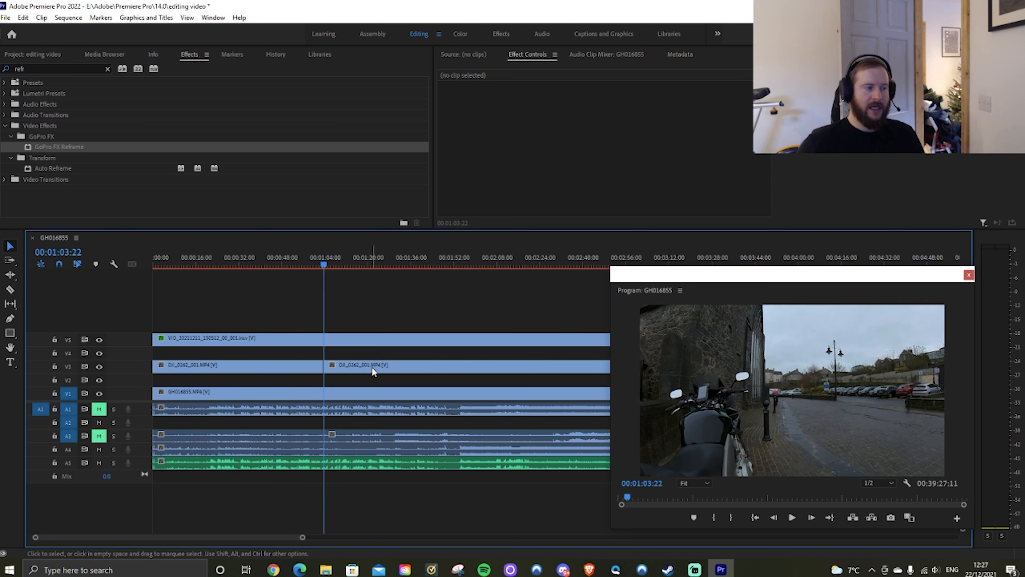
pyautogui.hotkey('ctrl', 'z')
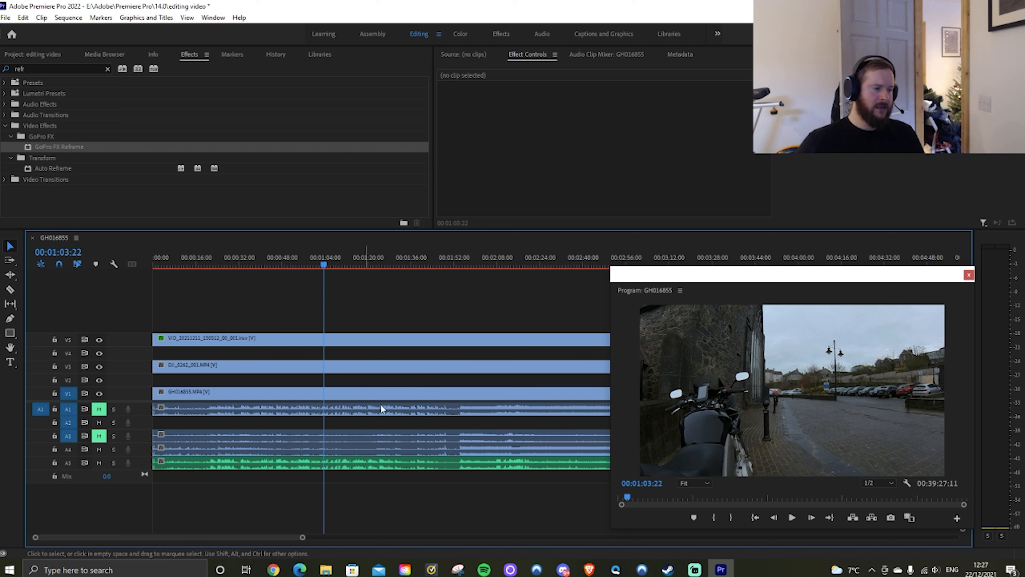
# Unlink the video and audio of the GoPro, DJI and 360 camera clips
pyautogui.rightClick(396, 414)
pyautogui.click(424, 192)
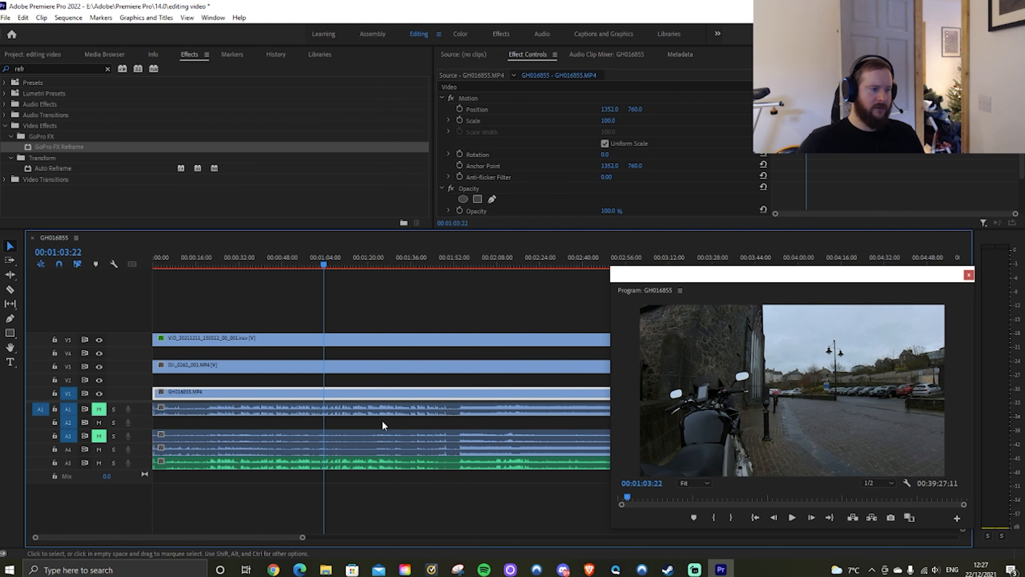
pyautogui.rightClick(384, 440)
pyautogui.click(424, 193)
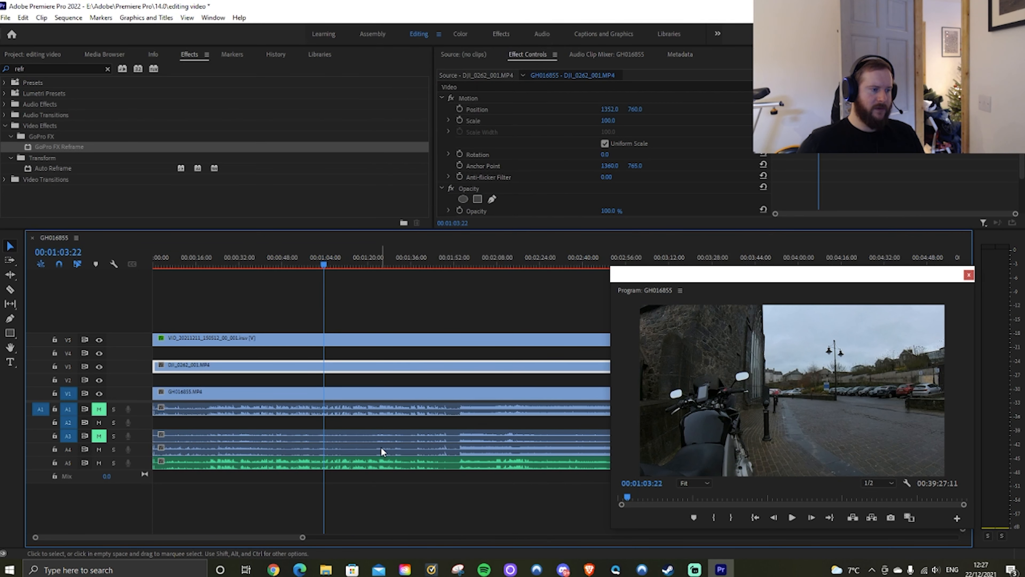
pyautogui.rightClick(381, 453)
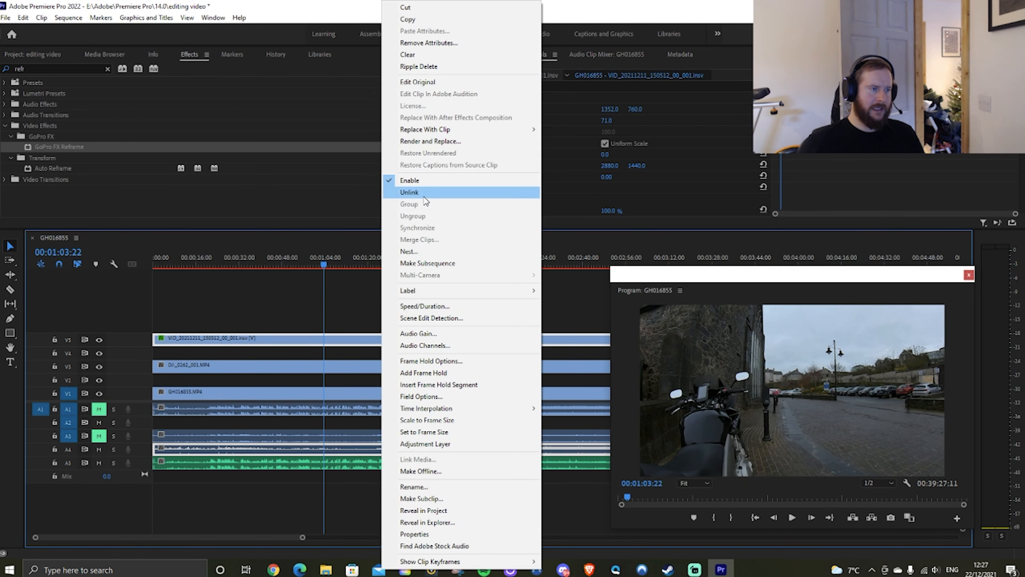
pyautogui.click(409, 192)
# Delete the three camera clips' audio from A1, A3 and A4, and move the separate audio recording to A1
pyautogui.click(369, 414)
pyautogui.press('Delete')
pyautogui.click(372, 437)
pyautogui.press('Delete')
pyautogui.click(372, 450)
pyautogui.press('Delete')
pyautogui.moveTo(372, 463); pyautogui.dragTo(372, 409)
pyautogui.click(485, 319)
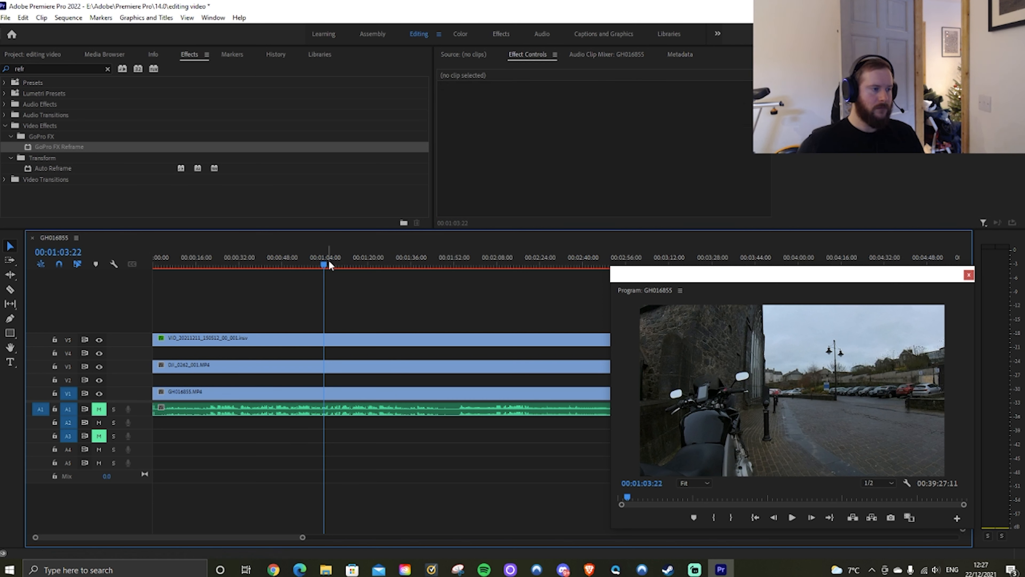
# Save the project and place the playhead at 00:01:16:04
pyautogui.moveTo(326, 263); pyautogui.dragTo(173, 292)
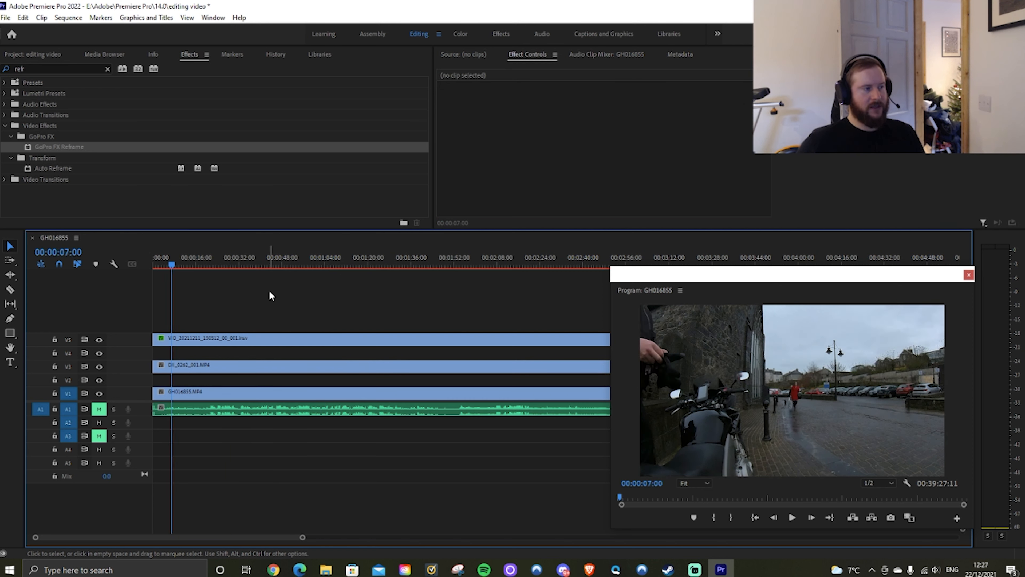
pyautogui.hotkey('ctrl', 's')
pyautogui.click(357, 263)
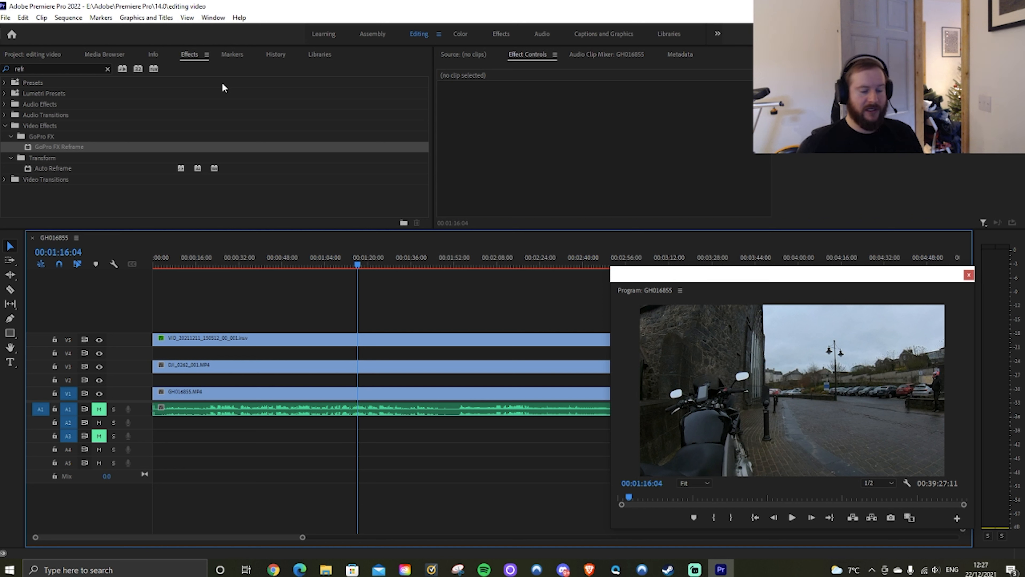
# Unmute audio tracks A1 and A3 and place the playhead at 00:00:16:29
pyautogui.click(99, 409)
pyautogui.click(99, 437)
pyautogui.click(198, 263)
# Normalize the maximum peak of the ZOOM0001.WAV clip to -6 dB through Audio Gain
pyautogui.rightClick(355, 409)
pyautogui.click(401, 435)
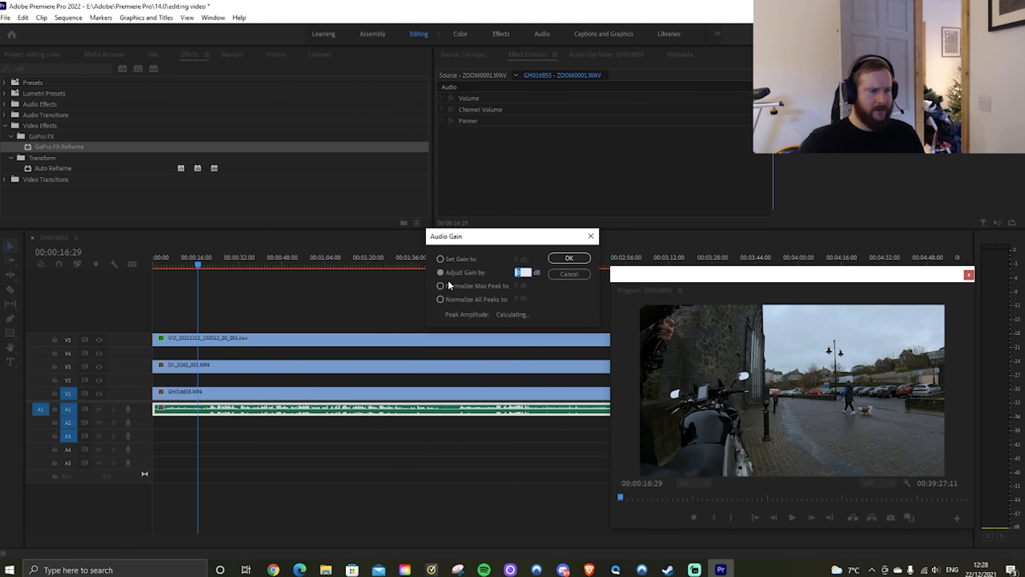
pyautogui.click(440, 286)
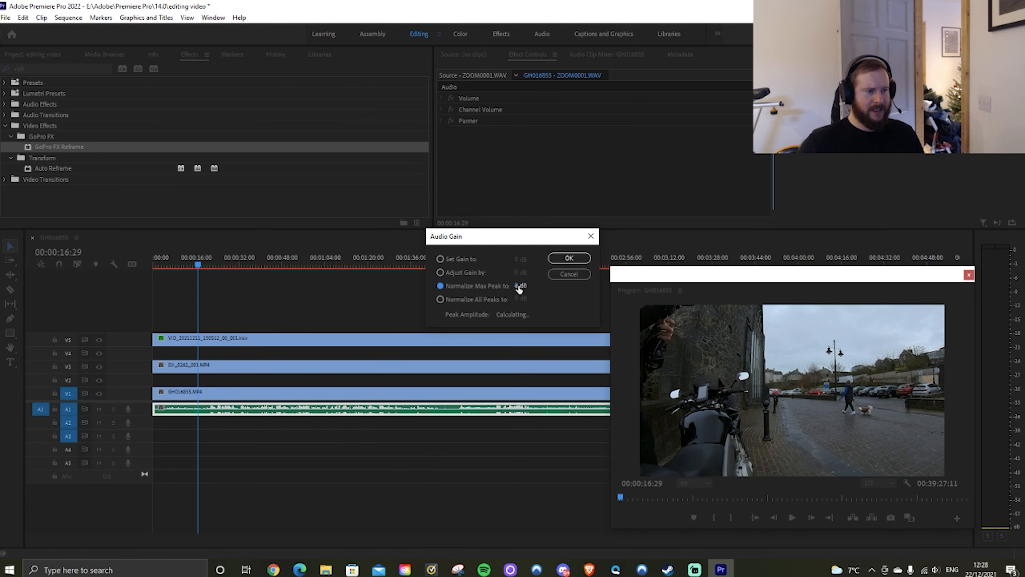
pyautogui.write('-6')
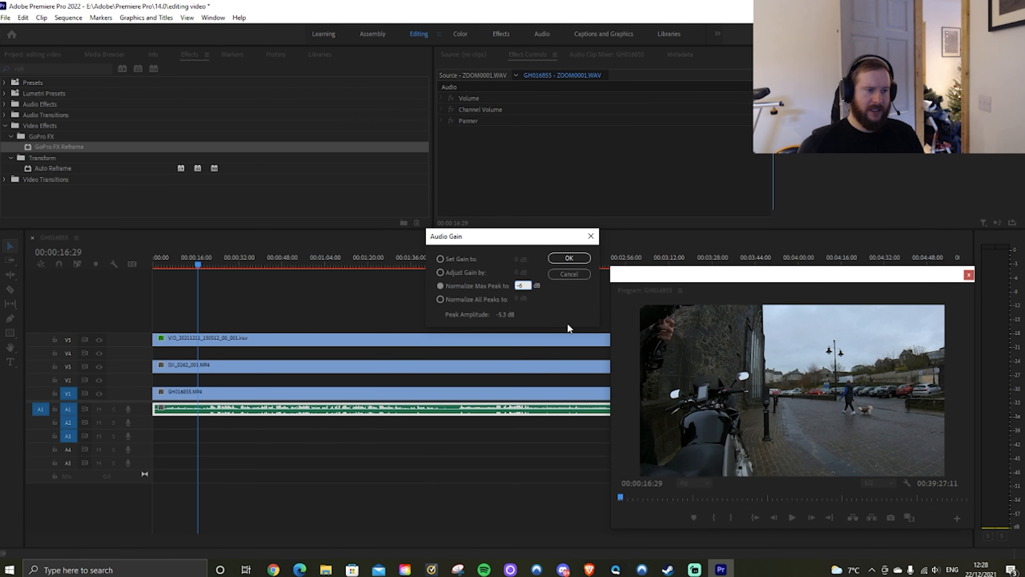
pyautogui.click(570, 259)
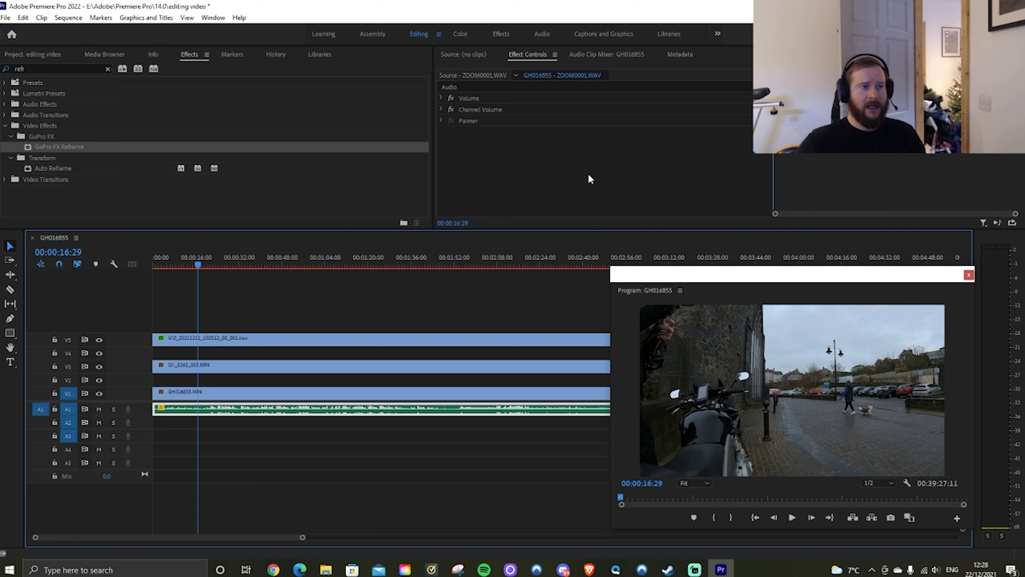
# In the Audio workspace, tag ZOOM0001.WAV as Dialogue, with the Vocal Presence EQ preset and Enhance Speech set to Low Tone
pyautogui.click(538, 35)
pyautogui.click(943, 181)
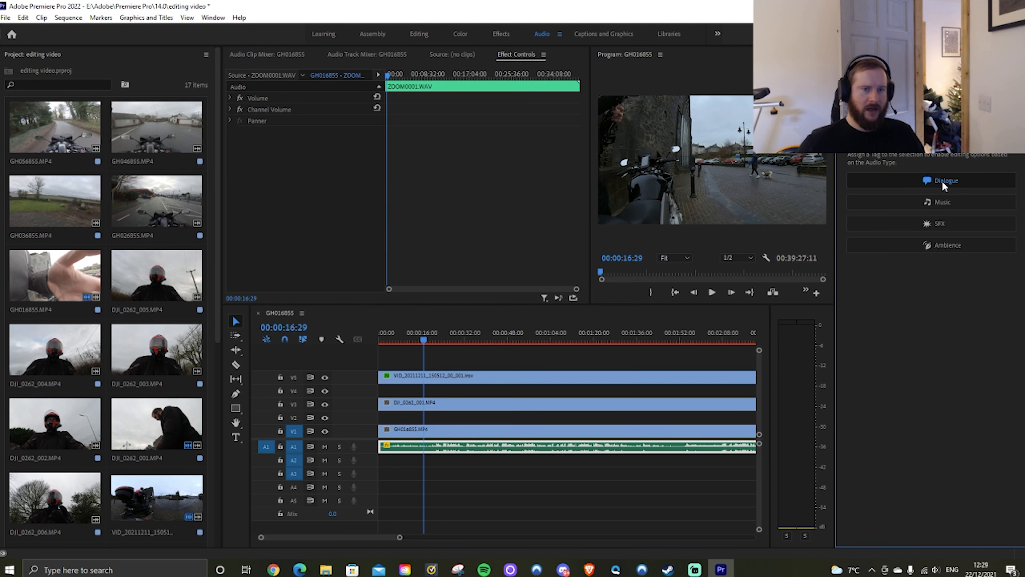
pyautogui.click(901, 298)
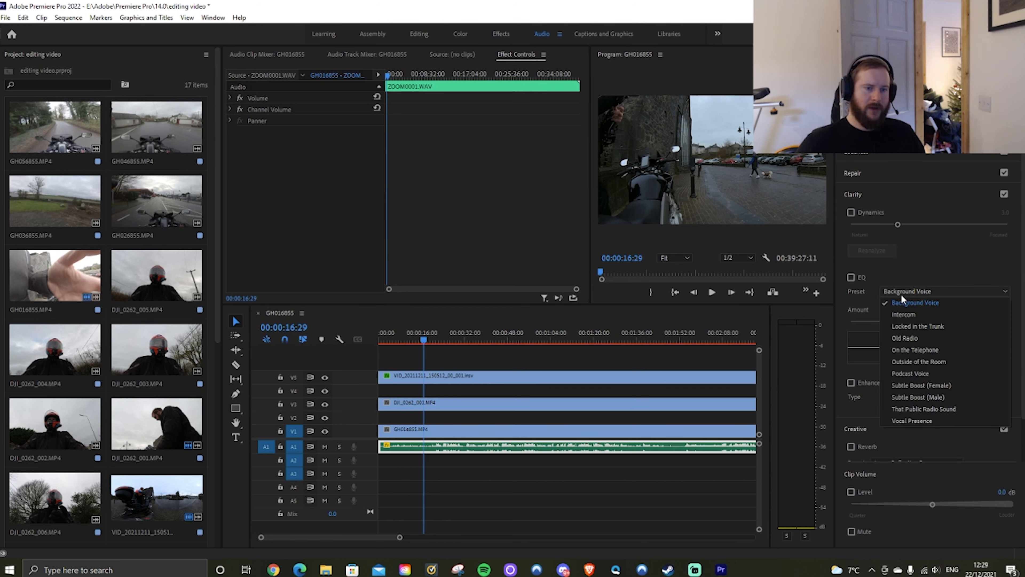
pyautogui.click(929, 420)
pyautogui.click(851, 382)
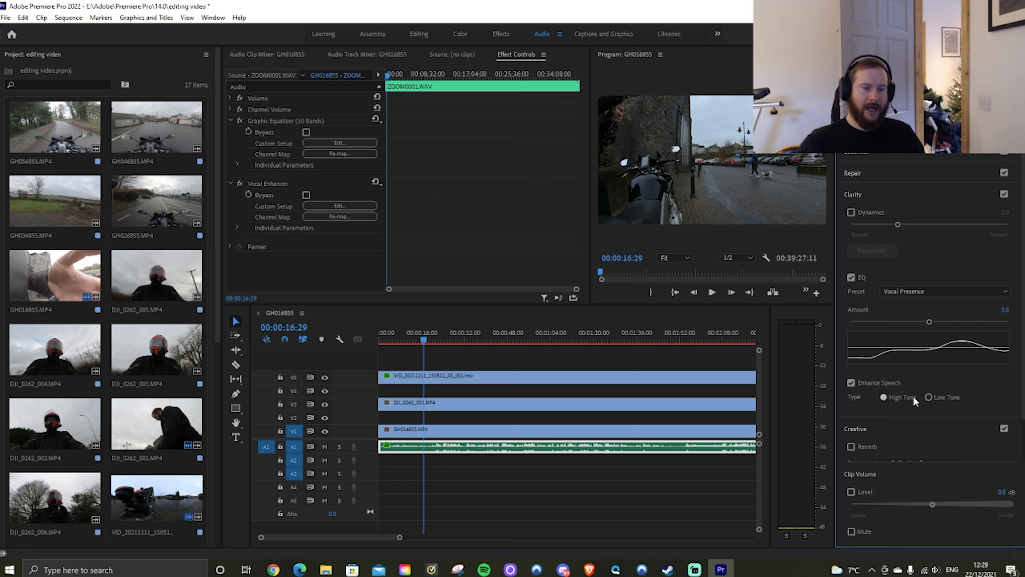
pyautogui.click(929, 397)
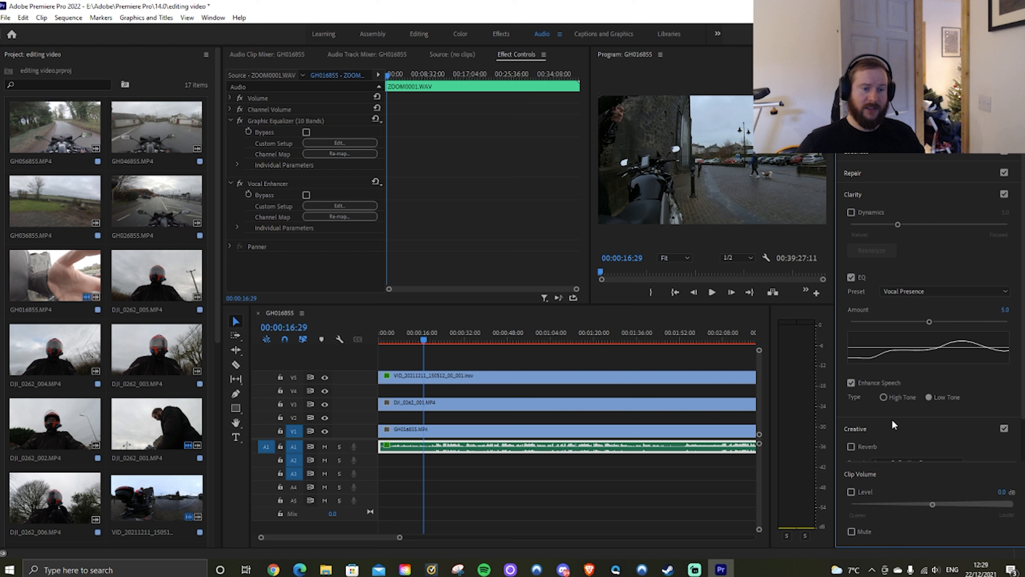
# Return to the Editing workspace, clear the effects search and expand the Audio Effects category
pyautogui.click(426, 38)
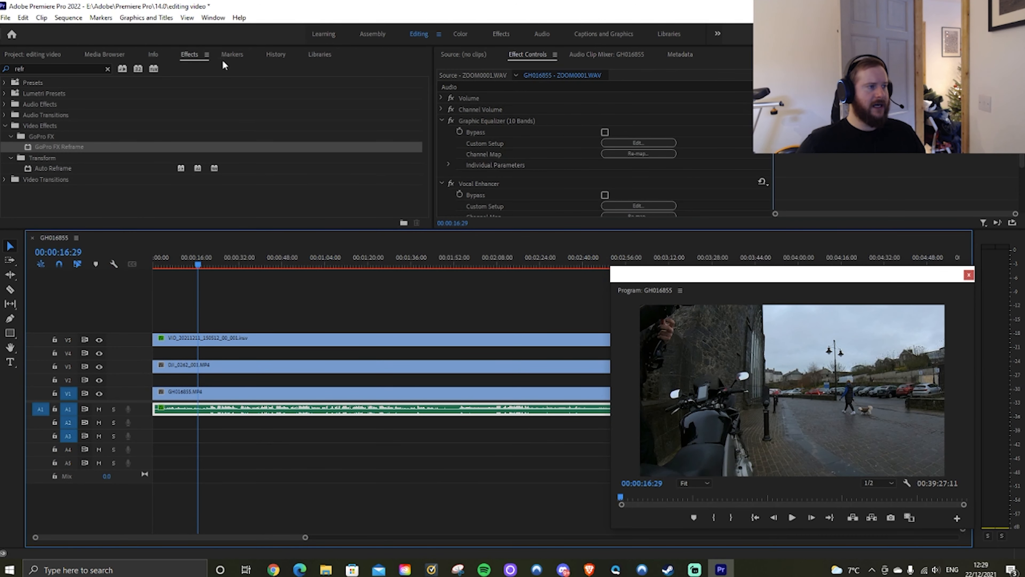
pyautogui.click(107, 69)
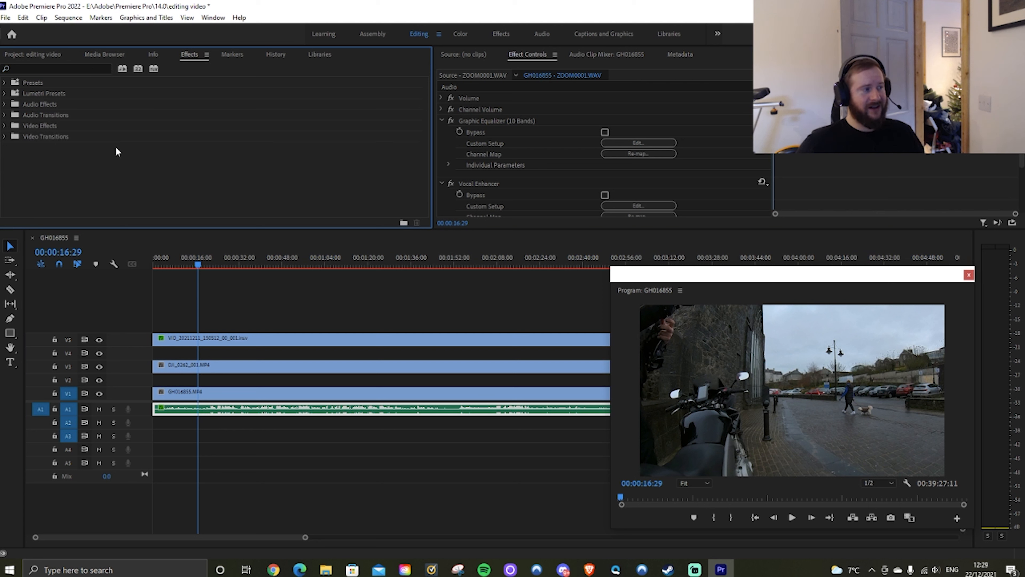
pyautogui.click(5, 104)
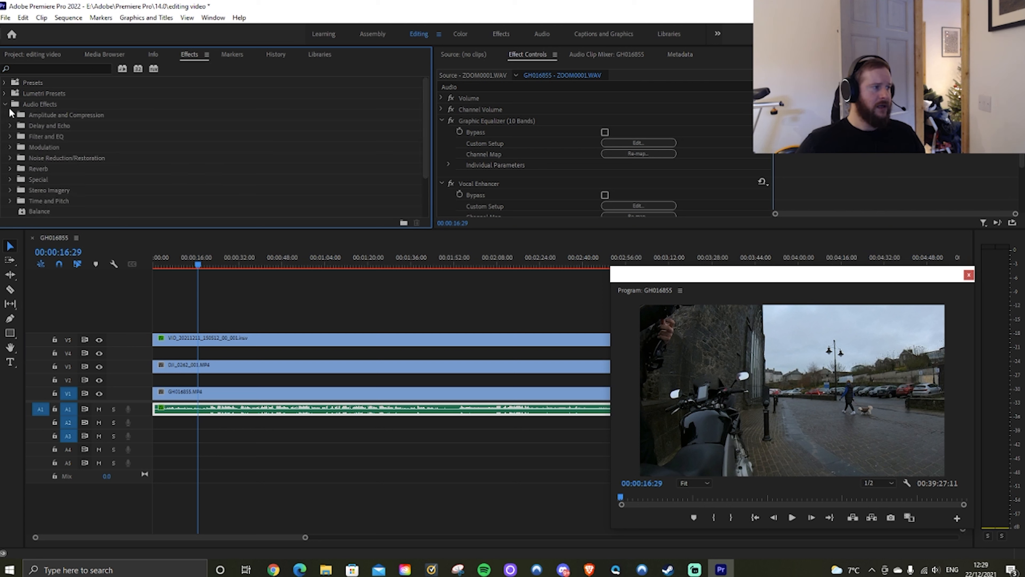
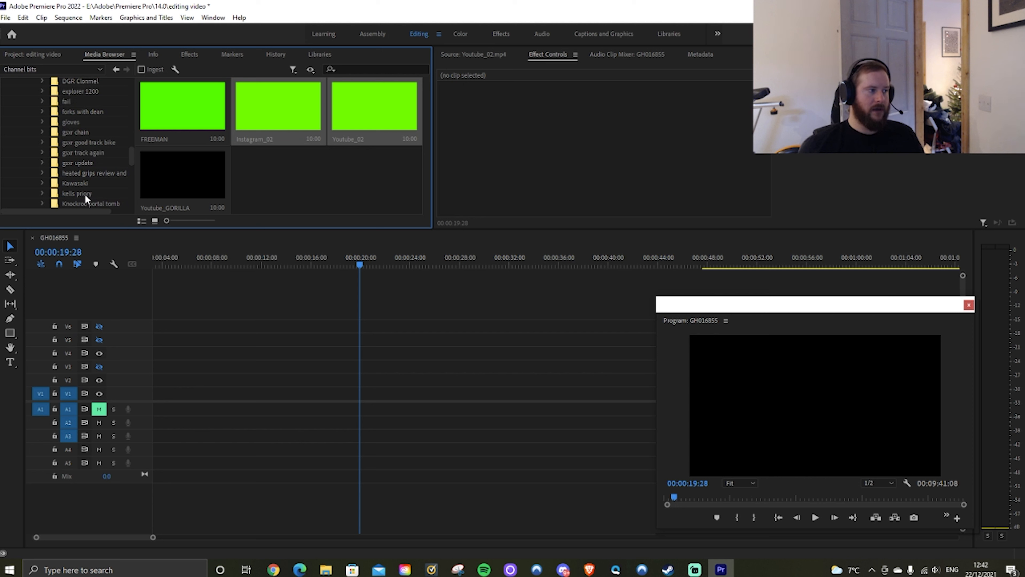
# Browse the project folders on disk and open the motorcycle forks footage folder
pyautogui.scroll(-2, 87, 186)
pyautogui.scroll(4, 89, 178)
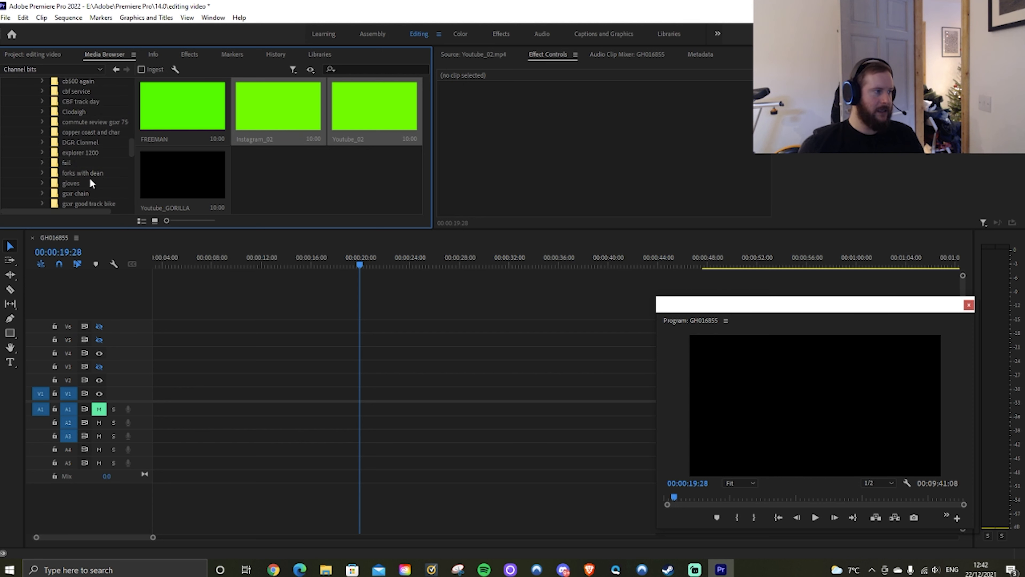
pyautogui.click(85, 173)
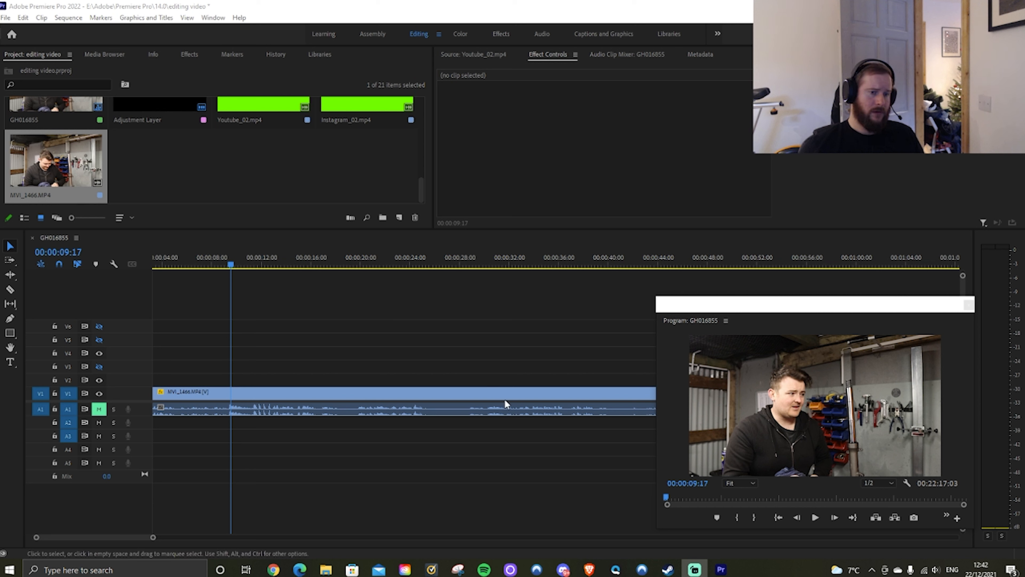
# Play MVI_1466.MP4 from 00:00:09:17 with audio track A1 unmuted, stopping at 00:00:14:23
pyautogui.click(332, 354)
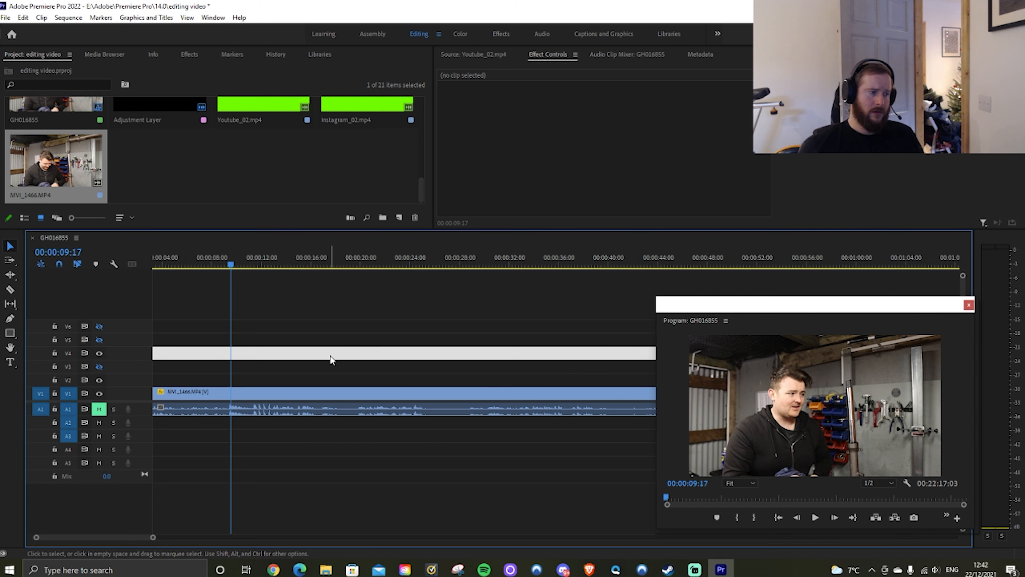
pyautogui.press('space')
pyautogui.click(334, 324)
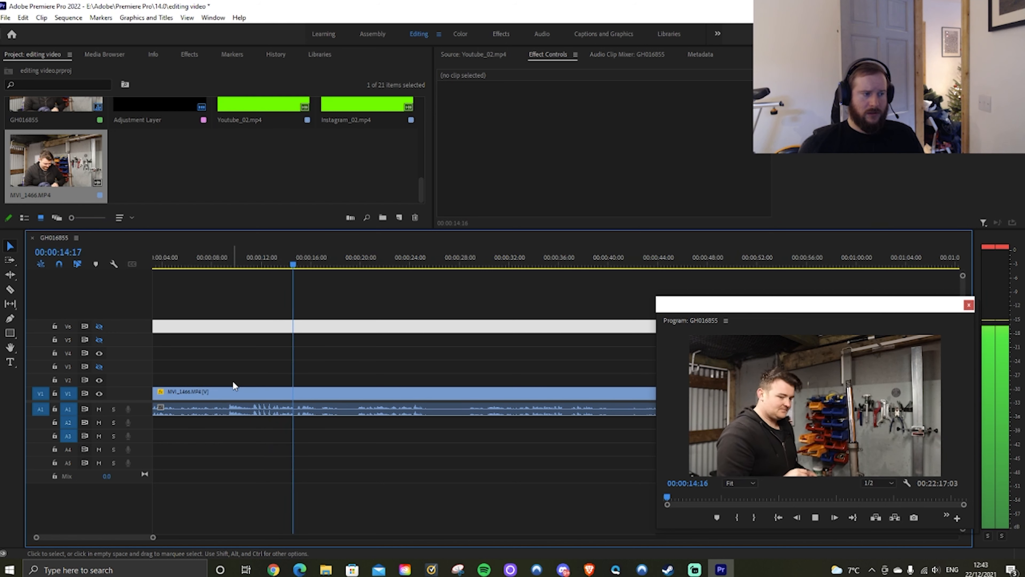
pyautogui.press('space')
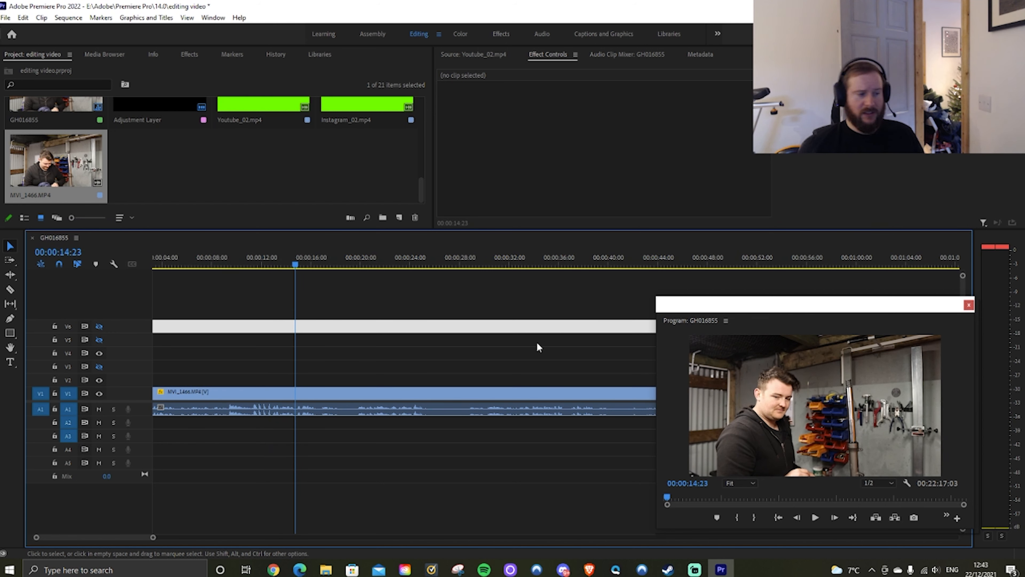
# Clear all clips from the sequence and place the 360 clip VID_20211211_153529_00_002.insv at the start of V1
pyautogui.hotkey('ctrl', 'a')
pyautogui.press('Delete')
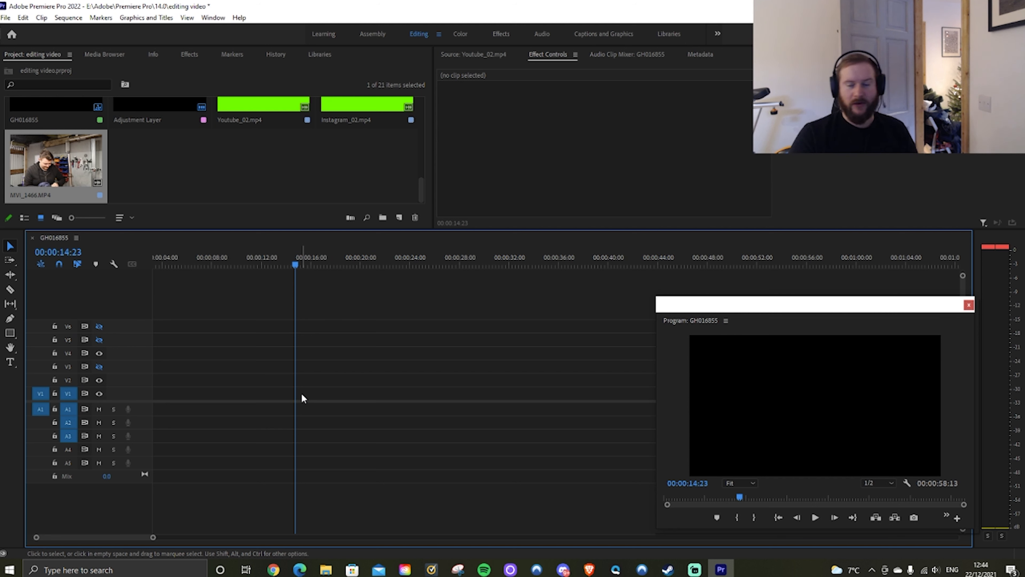
pyautogui.scroll(5, 160, 169)
pyautogui.moveTo(278, 245); pyautogui.dragTo(161, 394)
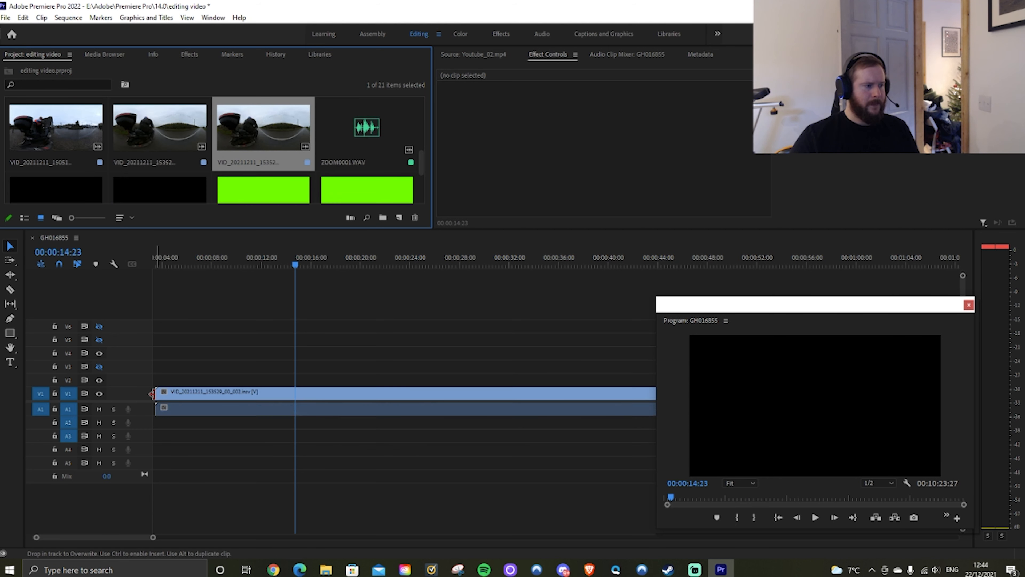
# Search the effects for "refram" and apply GoPro FX Reframe to the 360 clip on V1
pyautogui.click(189, 54)
pyautogui.click(88, 67)
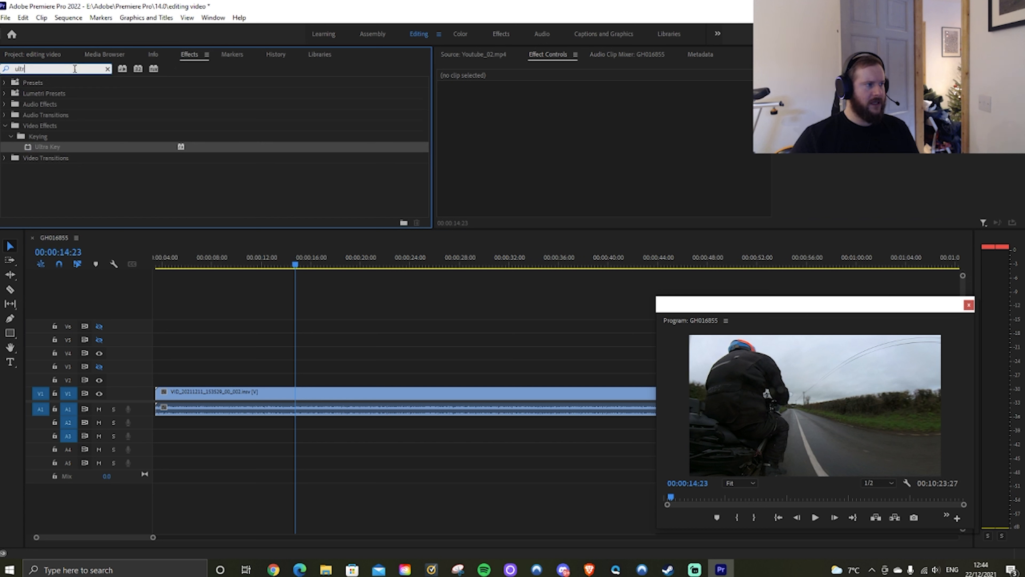
pyautogui.press('BackSpace')
pyautogui.press('BackSpace')
pyautogui.press('BackSpace')
pyautogui.press('BackSpace')
pyautogui.write('refras')
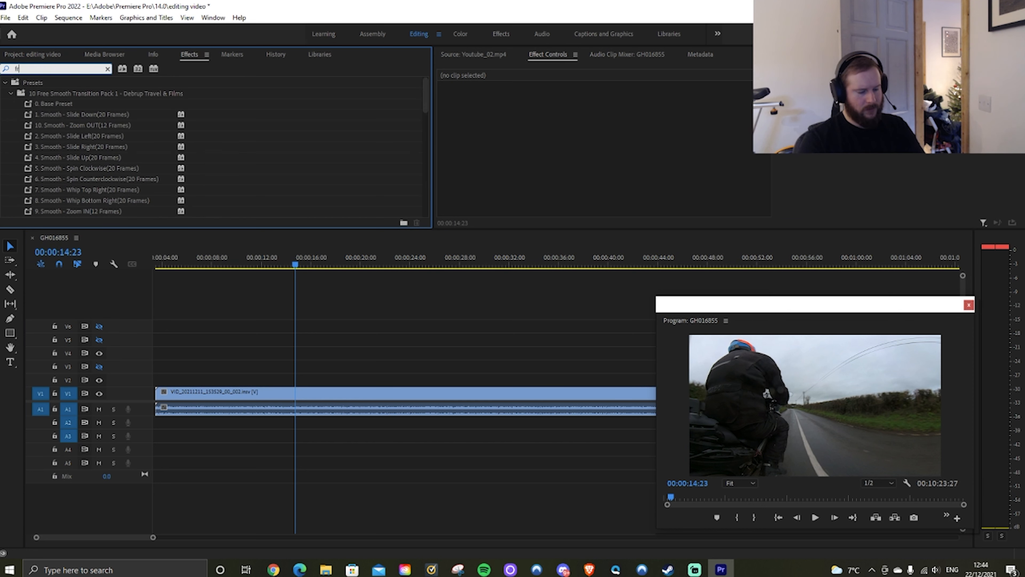
pyautogui.press('BackSpace')
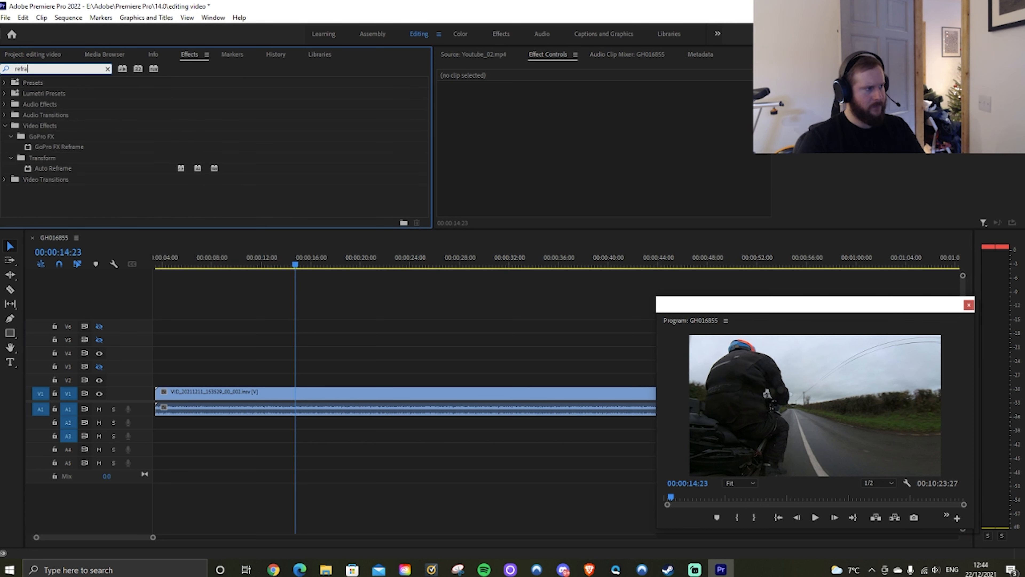
pyautogui.write('m')
pyautogui.moveTo(59, 146); pyautogui.dragTo(226, 391)
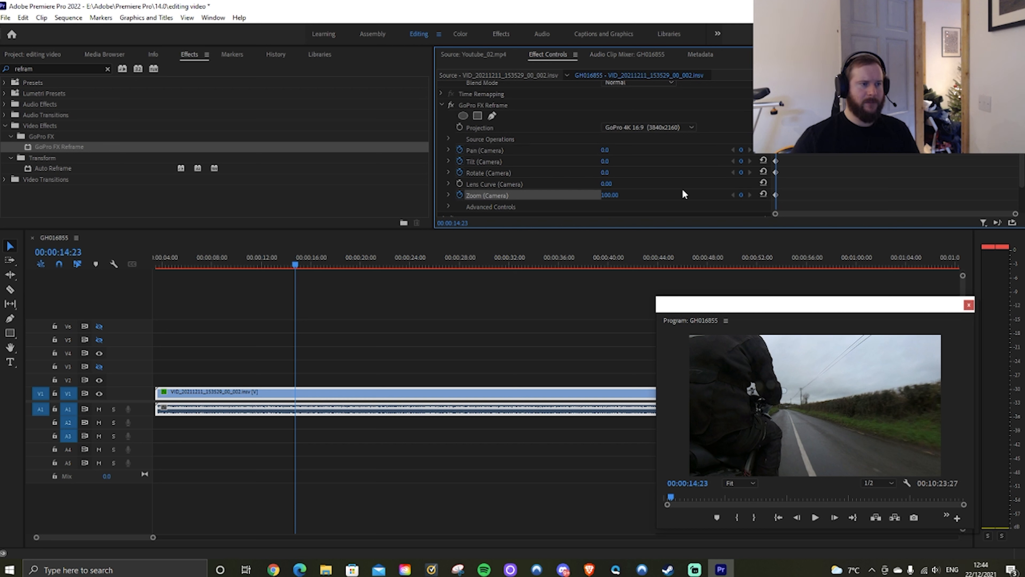
# Change the GoPro FX Reframe camera keyframes to Bezier-type interpolation, choosing Continuous Bezier for Tilt
pyautogui.rightClick(778, 154)
pyautogui.click(830, 282)
pyautogui.rightClick(780, 171)
pyautogui.click(809, 272)
pyautogui.rightClick(776, 169)
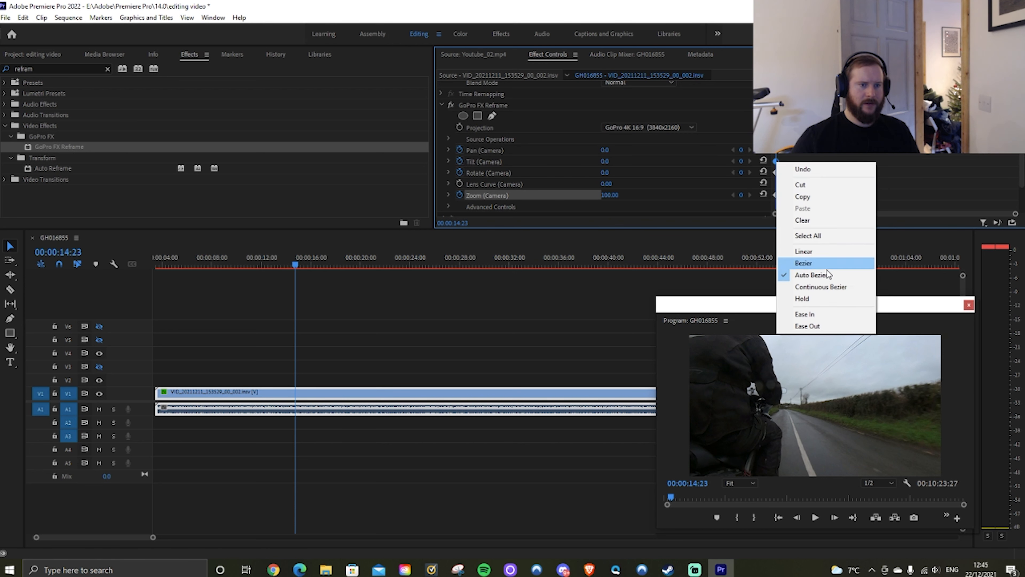
pyautogui.click(823, 287)
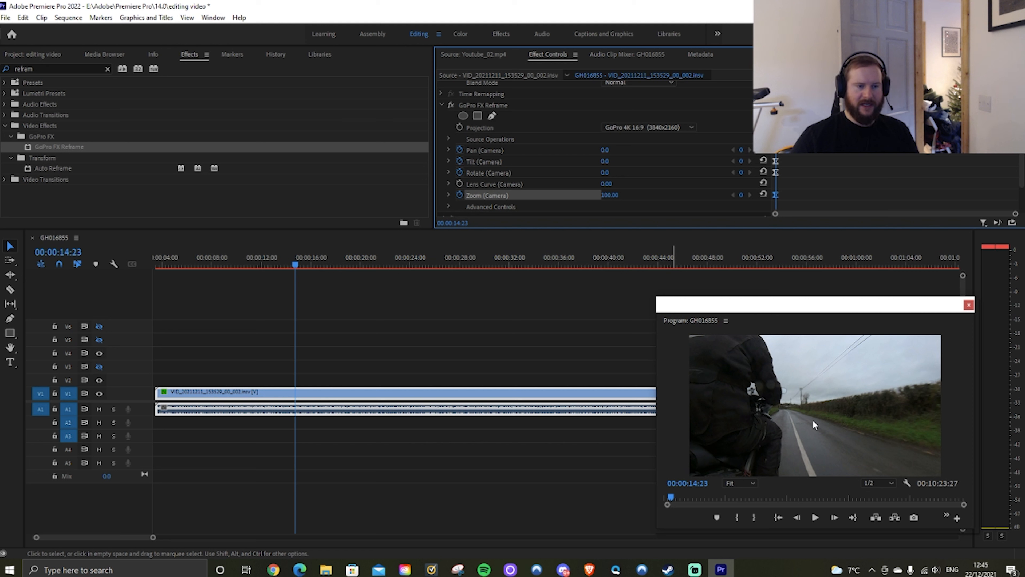
# Play the clip with GoPro FX Reframe selected, stop playback and pan the 360 view directly in the program monitor
pyautogui.click(508, 105)
pyautogui.press('space')
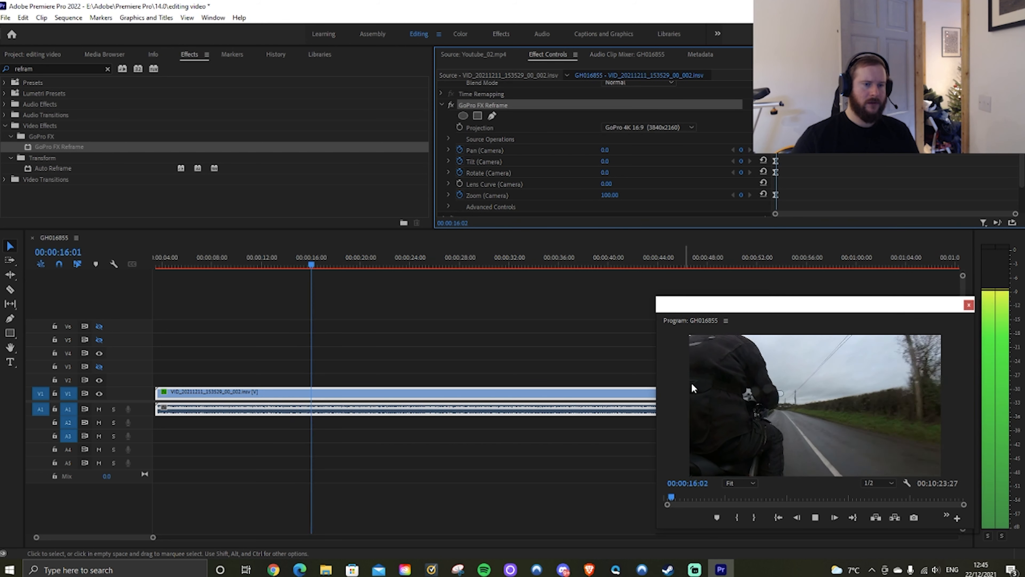
pyautogui.press('space')
pyautogui.moveTo(695, 405); pyautogui.dragTo(832, 426)
# Enlarge the program monitor and play the reframed 360 clip on to 00:00:21:06
pyautogui.moveTo(657, 297); pyautogui.dragTo(390, 49)
pyautogui.press('space')
pyautogui.press('space')
# Set the 360 clip's Camera Accessory to Lens Guards in its source settings
pyautogui.click(32, 55)
pyautogui.rightClick(244, 130)
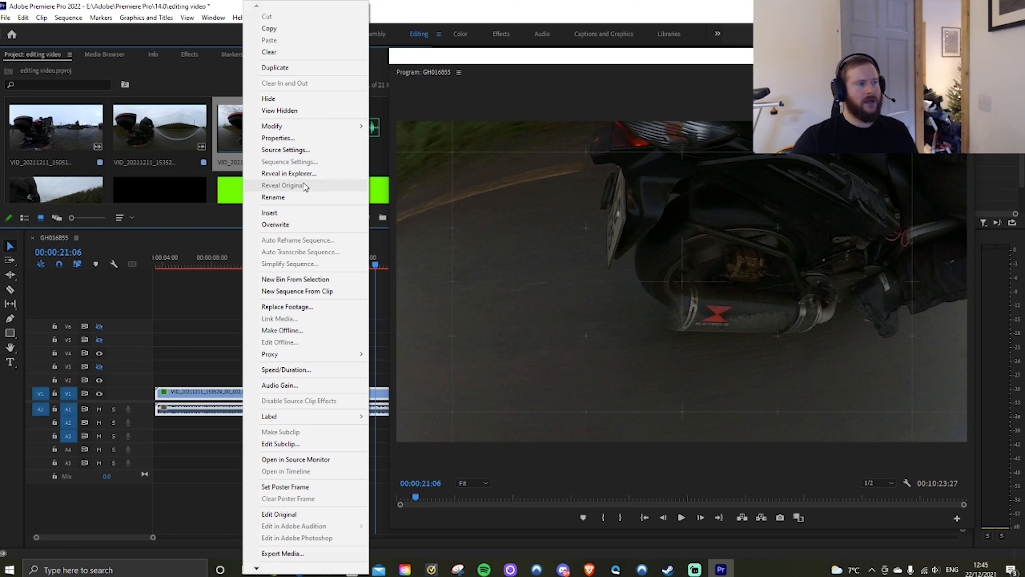
pyautogui.click(293, 152)
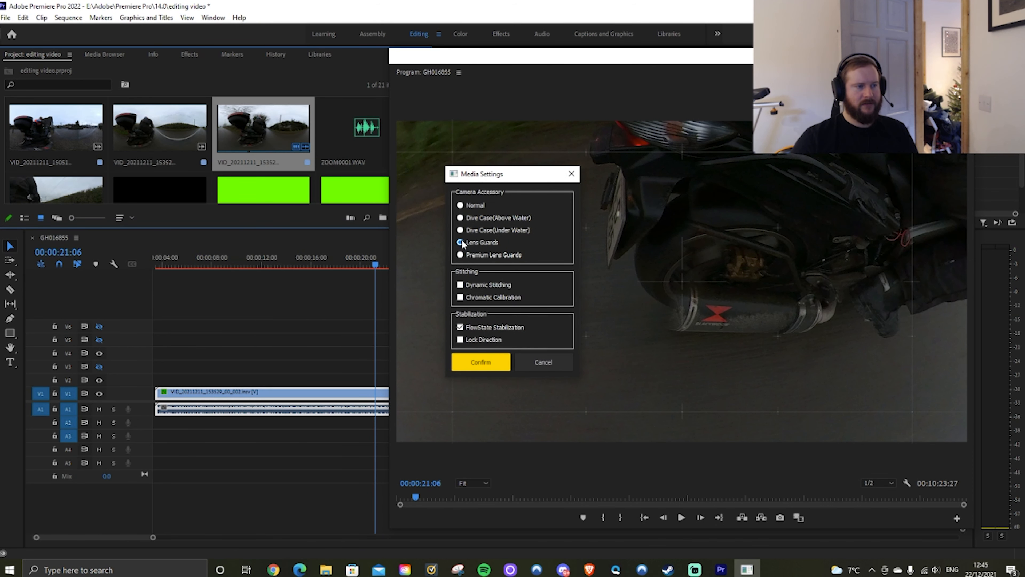
pyautogui.click(460, 242)
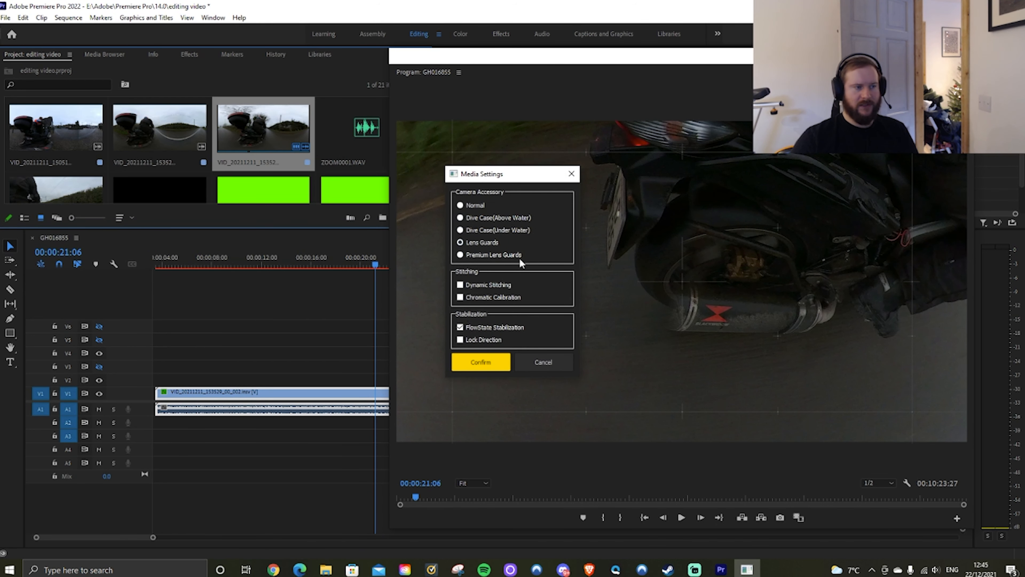
pyautogui.click(480, 363)
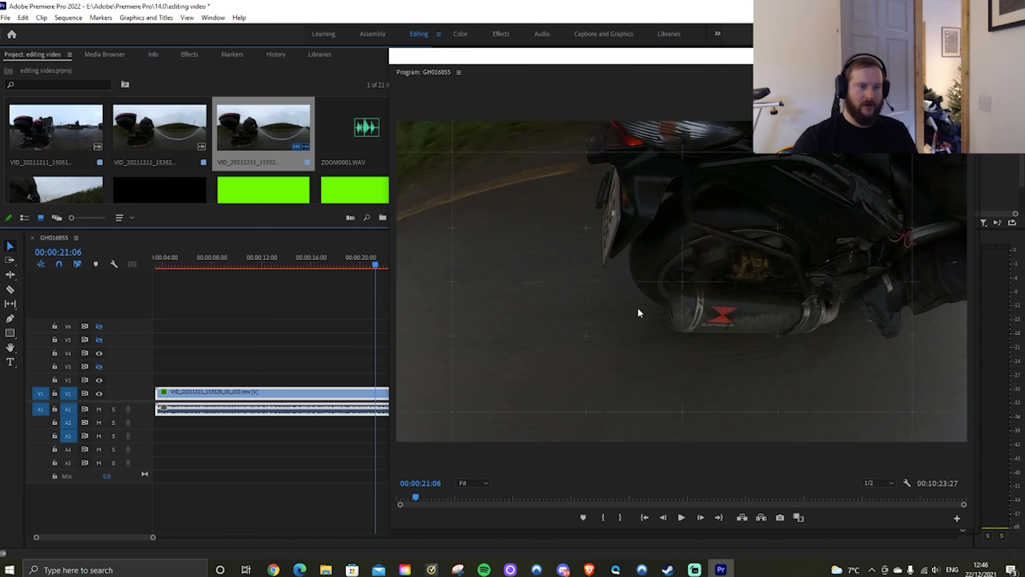